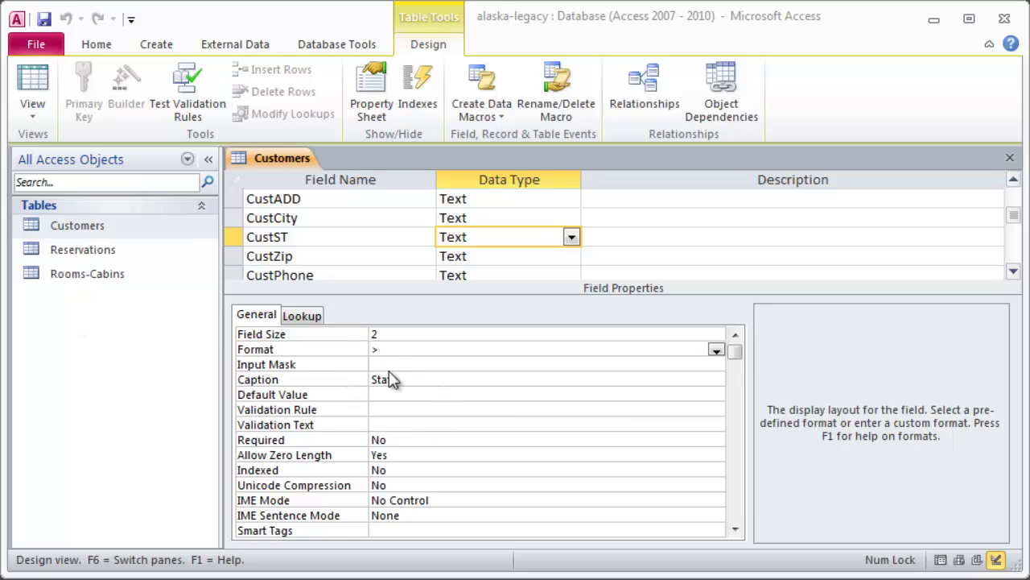
Select the Customers table and show its records in Datasheet View
{"action": "left_click", "coordinate": [78, 226]}
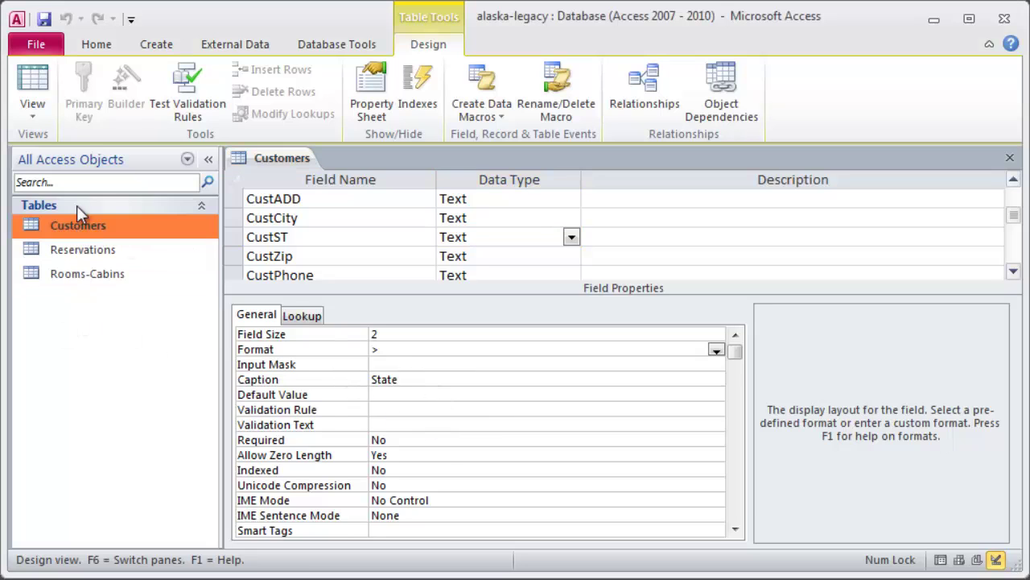
{"action": "left_click", "coordinate": [34, 87]}
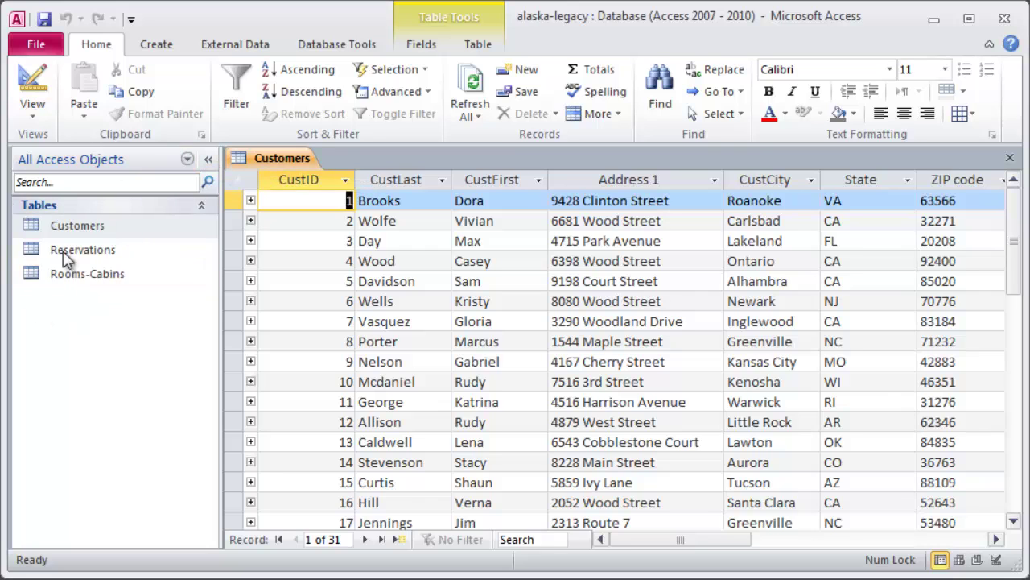
{"action": "left_click", "coordinate": [209, 158]}
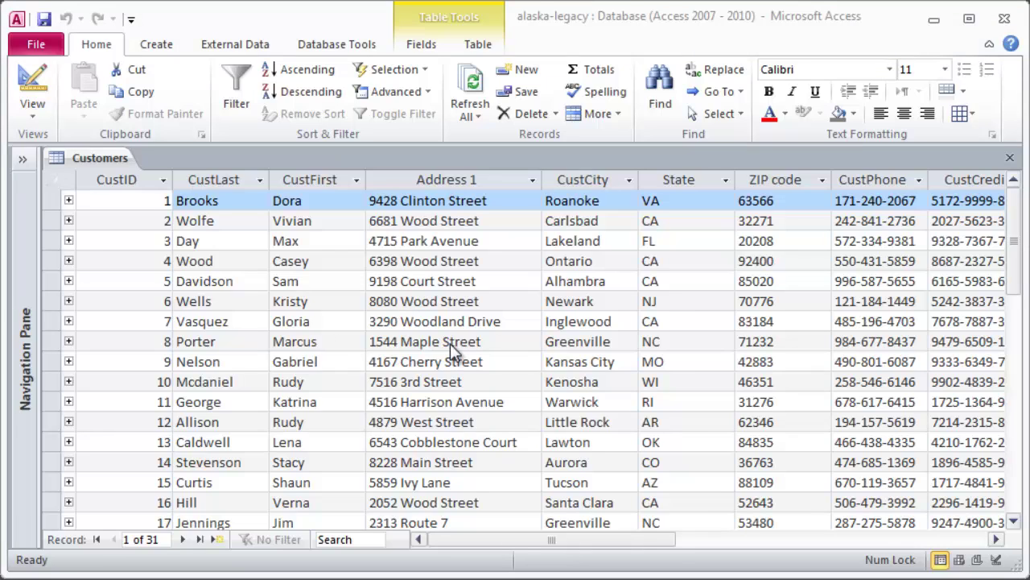
{"action": "left_click", "coordinate": [415, 364]}
{"action": "scroll", "coordinate": [443, 386], "scroll_direction": "down", "scroll_amount": 10}
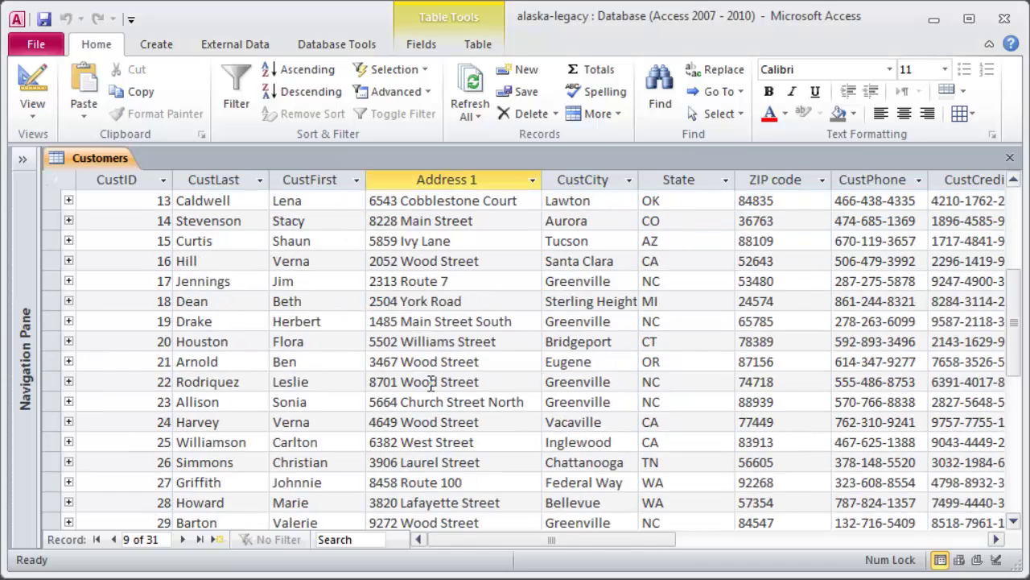
{"action": "scroll", "coordinate": [446, 383], "scroll_direction": "up", "scroll_amount": 3}
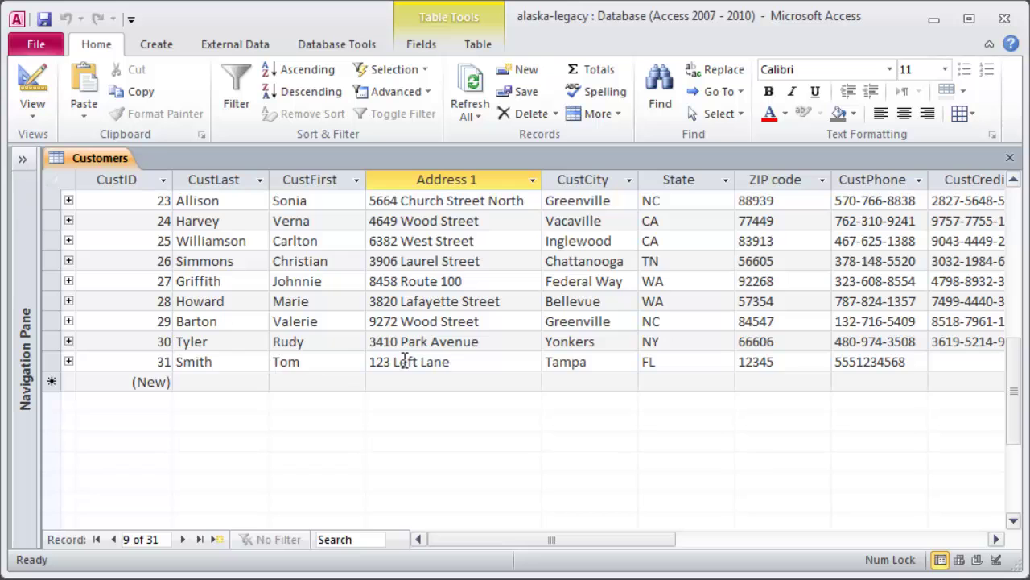
{"action": "scroll", "coordinate": [447, 362], "scroll_direction": "up", "scroll_amount": 8}
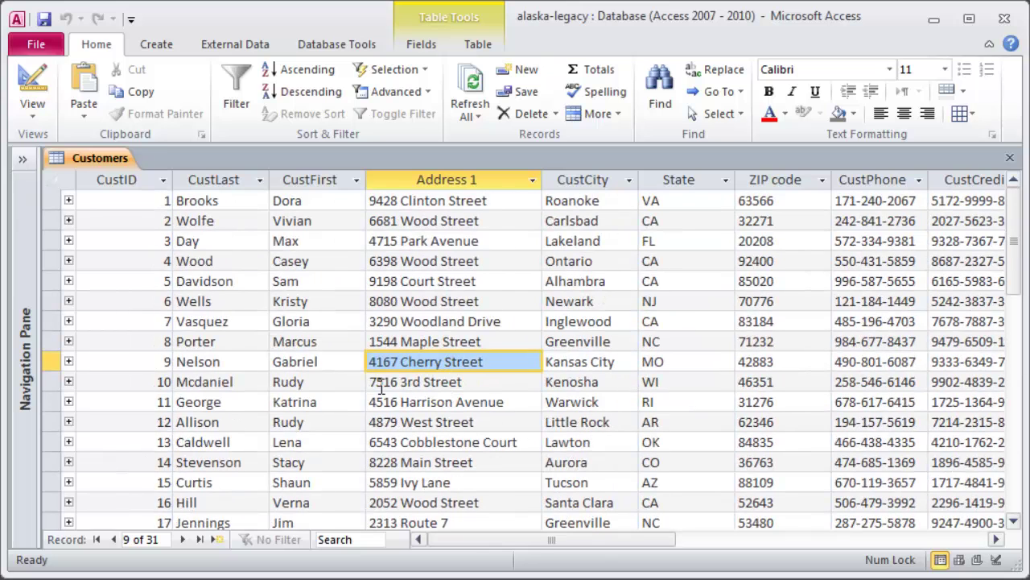
{"action": "left_click", "coordinate": [426, 420]}
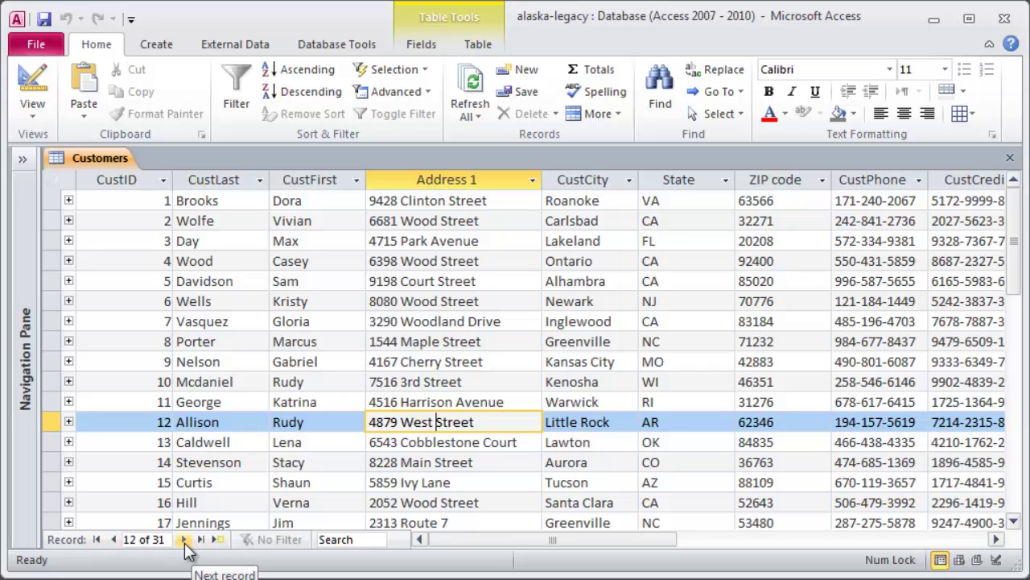
Shrink the window to about half height and step forward through the customer records
{"action": "left_click_drag", "start_coordinate": [465, 568], "coordinate": [483, 381]}
{"action": "scroll", "coordinate": [538, 288], "scroll_direction": "down", "scroll_amount": 3}
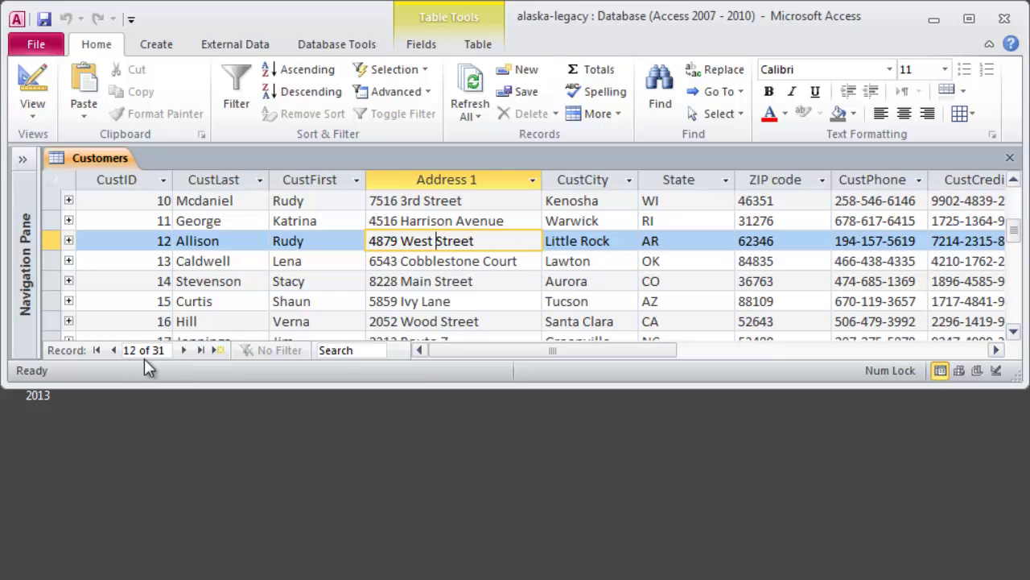
{"action": "left_click", "coordinate": [184, 351]}
{"action": "left_click", "coordinate": [185, 351]}
{"action": "left_click", "coordinate": [184, 351]}
{"action": "double_click", "coordinate": [184, 351]}
{"action": "double_click", "coordinate": [184, 351]}
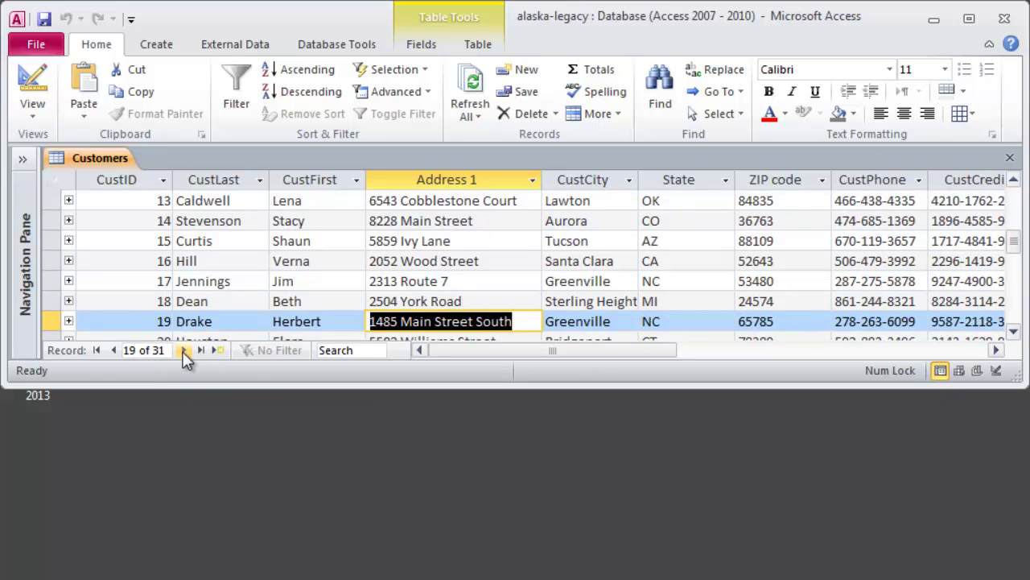
{"action": "double_click", "coordinate": [184, 351]}
{"action": "double_click", "coordinate": [184, 351]}
{"action": "left_click", "coordinate": [185, 351]}
{"action": "double_click", "coordinate": [184, 351]}
{"action": "double_click", "coordinate": [185, 351]}
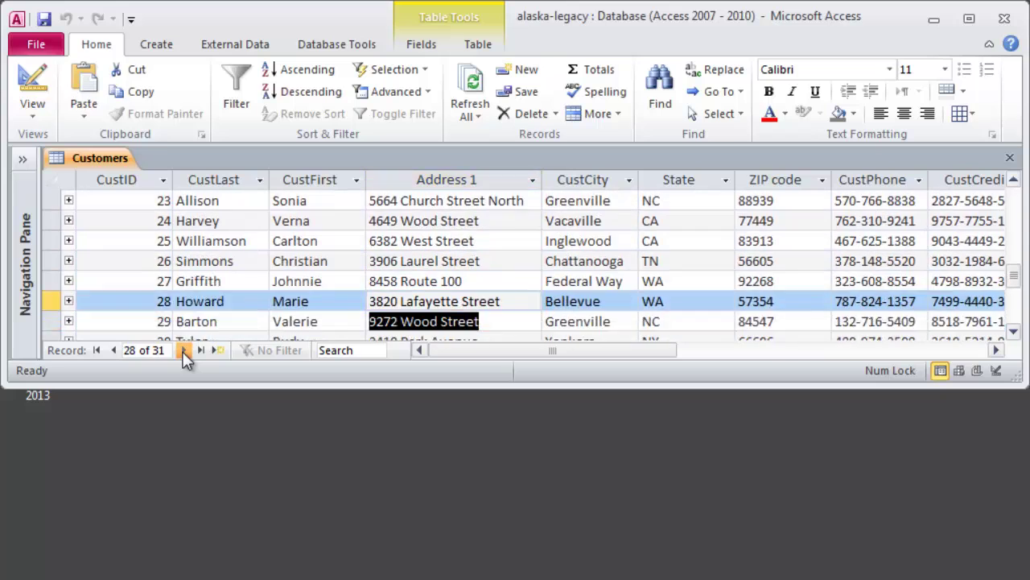
{"action": "double_click", "coordinate": [184, 351]}
{"action": "left_click", "coordinate": [184, 351]}
{"action": "left_click", "coordinate": [184, 351]}
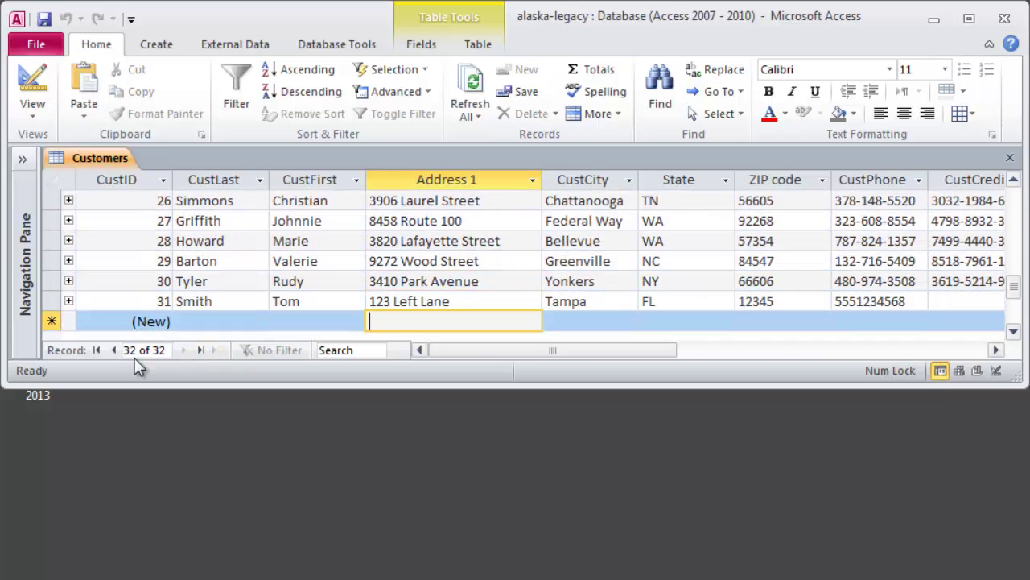
Step back a few records, then jump to the first and last record (31 of 31)
{"action": "double_click", "coordinate": [116, 351]}
{"action": "double_click", "coordinate": [115, 351]}
{"action": "double_click", "coordinate": [115, 351]}
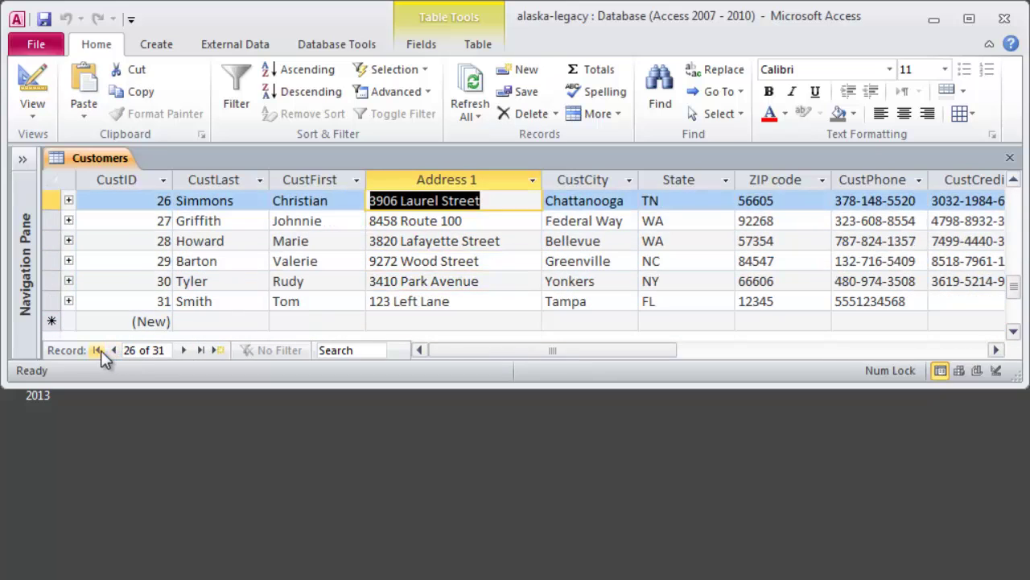
{"action": "left_click", "coordinate": [95, 351]}
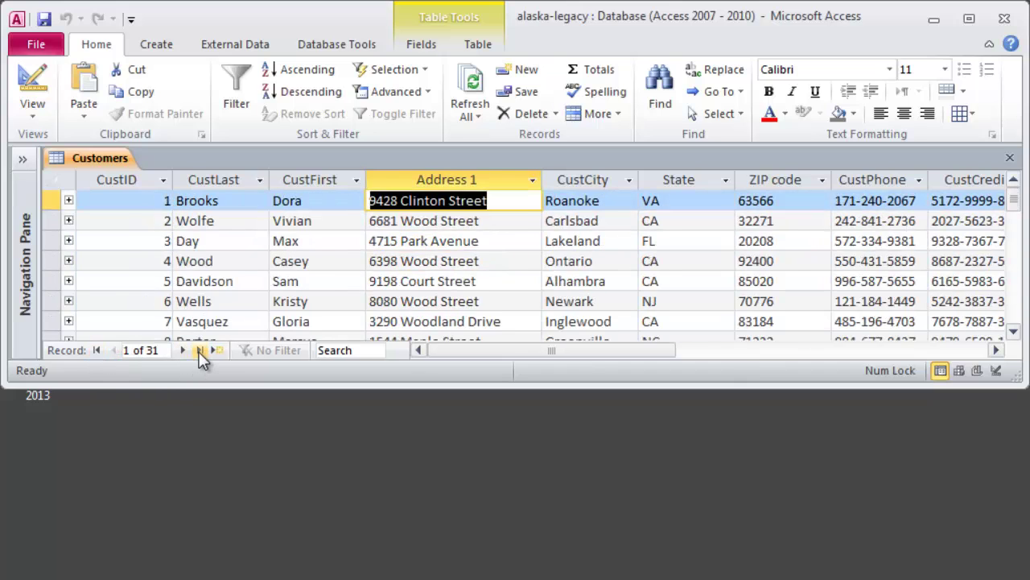
{"action": "left_click", "coordinate": [201, 351]}
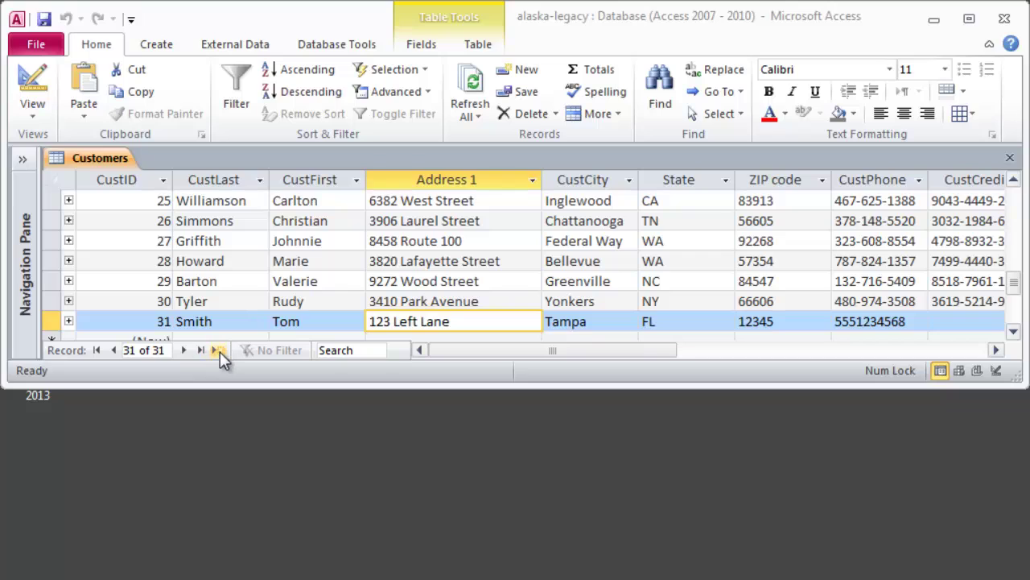
Start new record 32 with the customer's last name, first name, street address, and city Orlando
{"action": "left_click", "coordinate": [218, 350]}
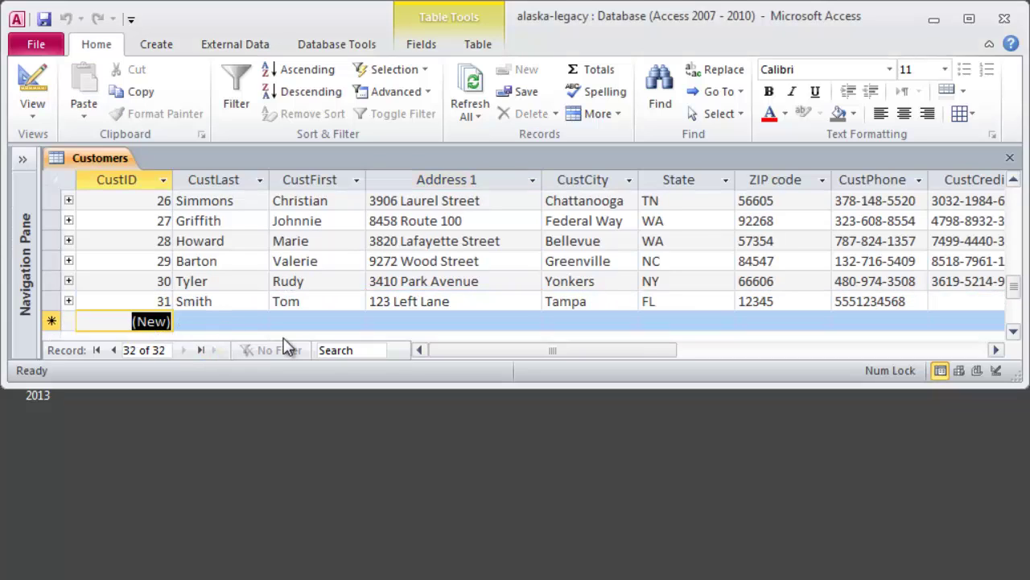
{"action": "key", "text": "Tab"}
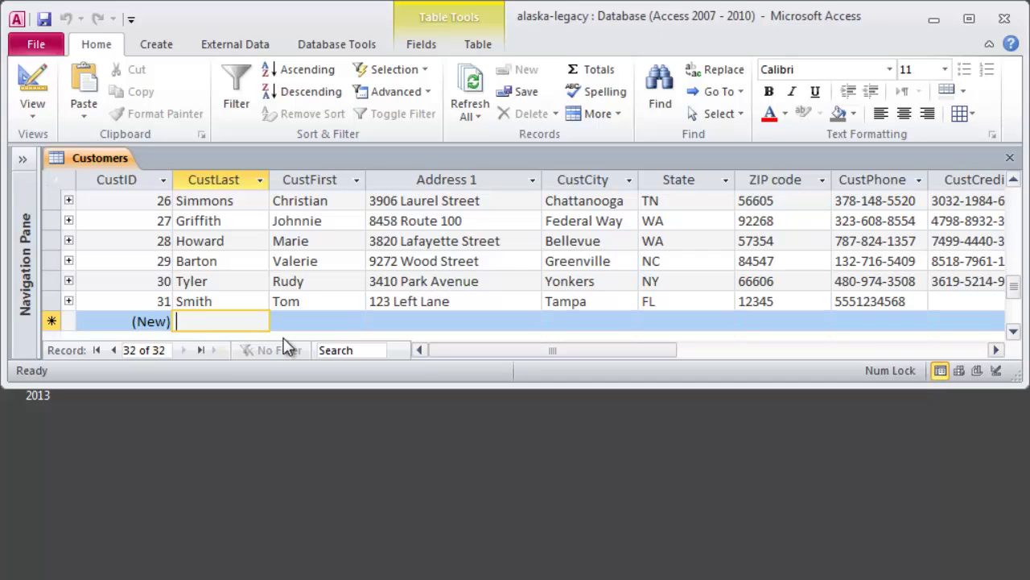
{"action": "type", "text": "Smith"}
{"action": "key", "text": "Tab"}
{"action": "type", "text": "Jane"}
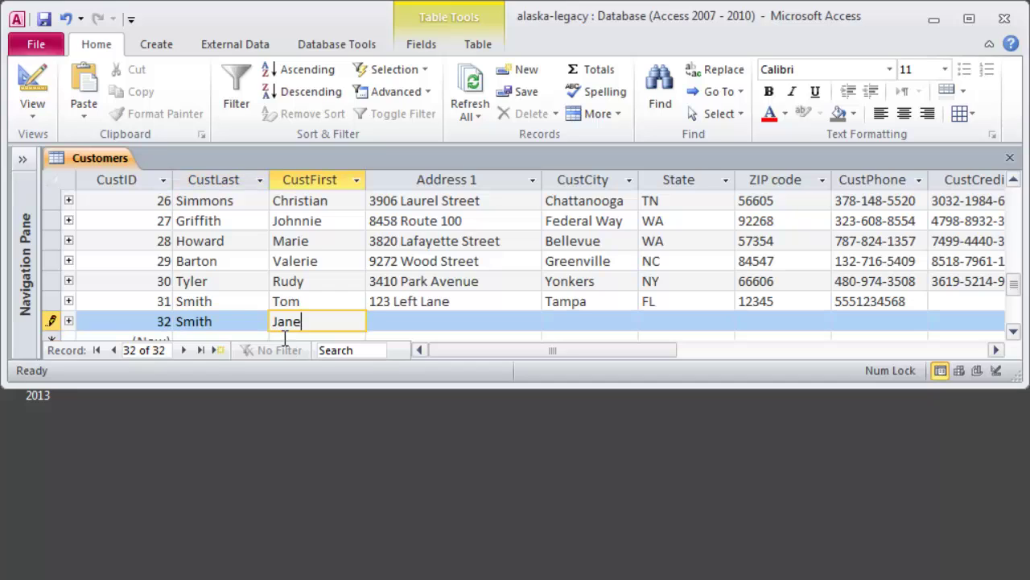
{"action": "key", "text": "Tab"}
{"action": "type", "text": "321 "}
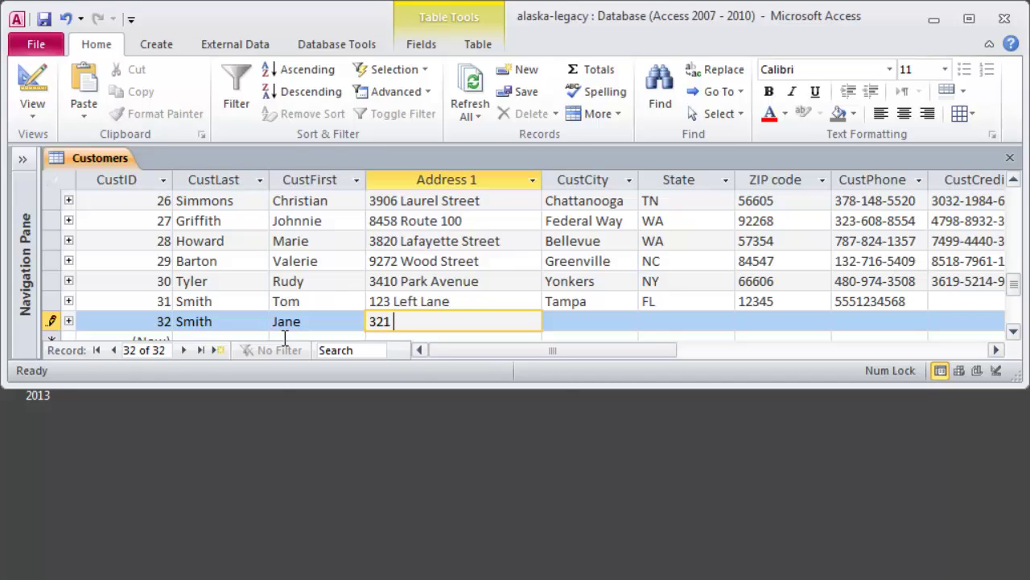
{"action": "type", "text": "3rd Street"}
{"action": "key", "text": "Tab"}
{"action": "type", "text": "Orlando"}
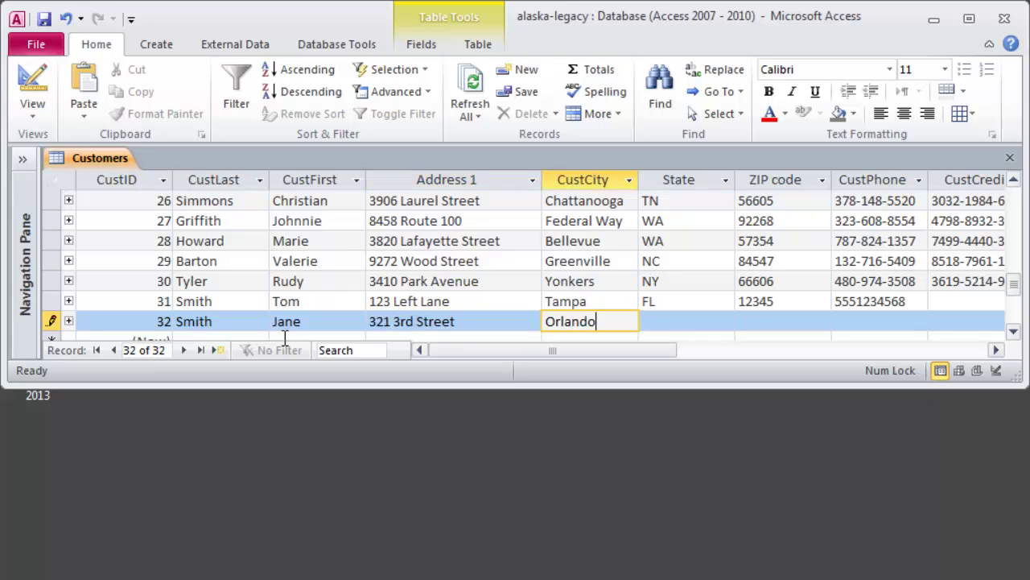
Enter FL as the new record's State, retyping it until it commits correctly
{"action": "key", "text": "Tab"}
{"action": "type", "text": "FL"}
{"action": "key", "text": "Tab"}
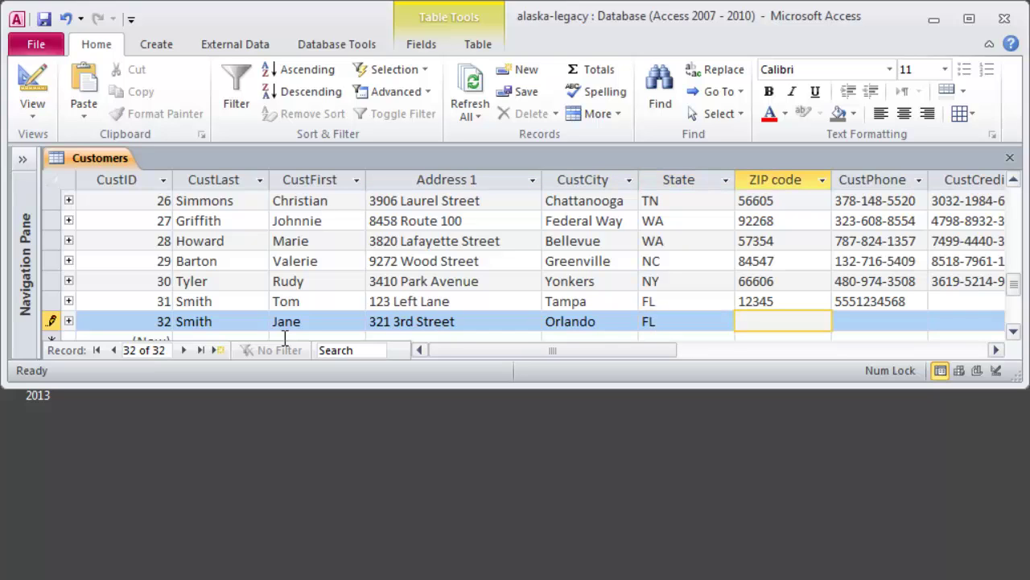
{"action": "key", "text": "shift+Tab"}
{"action": "type", "text": "FL"}
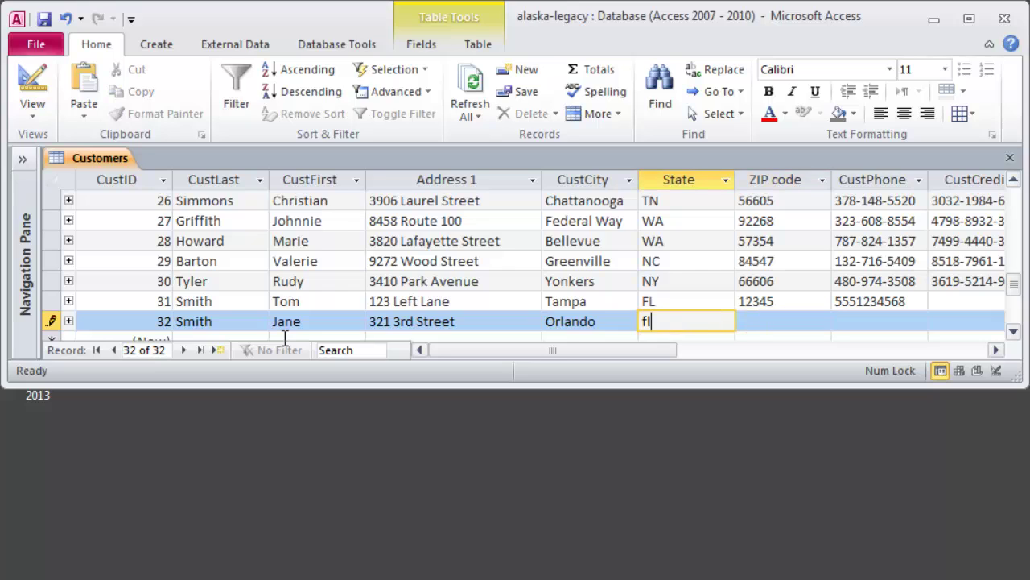
{"action": "key", "text": "Tab"}
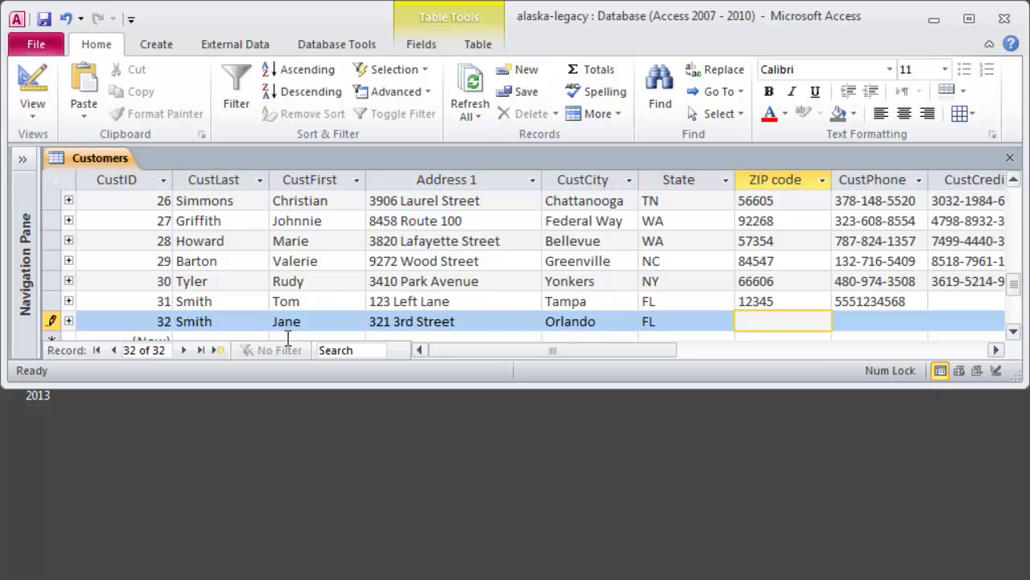
{"action": "double_click", "coordinate": [654, 325]}
{"action": "type", "text": "fl"}
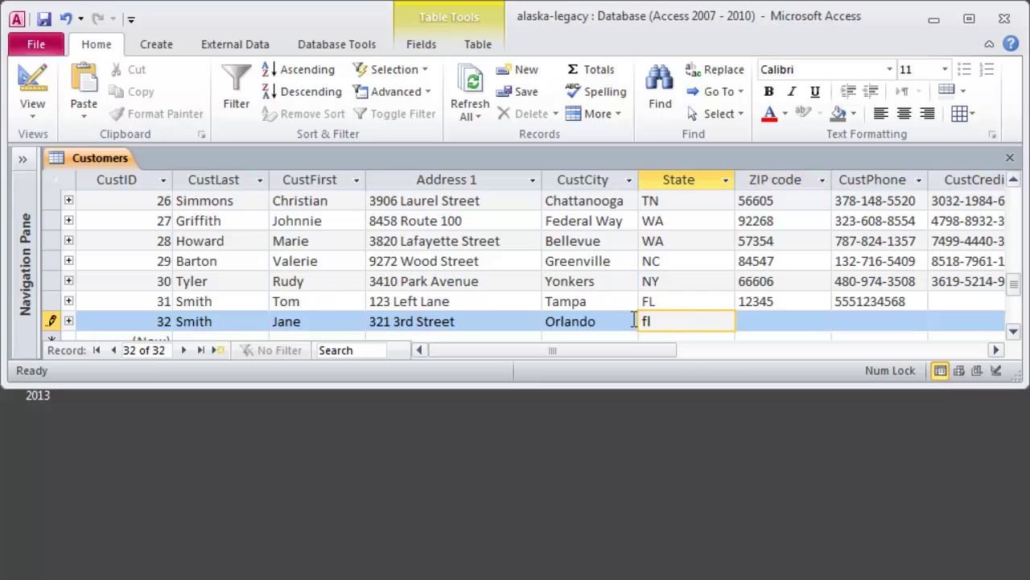
{"action": "left_click_drag", "start_coordinate": [668, 321], "coordinate": [611, 315]}
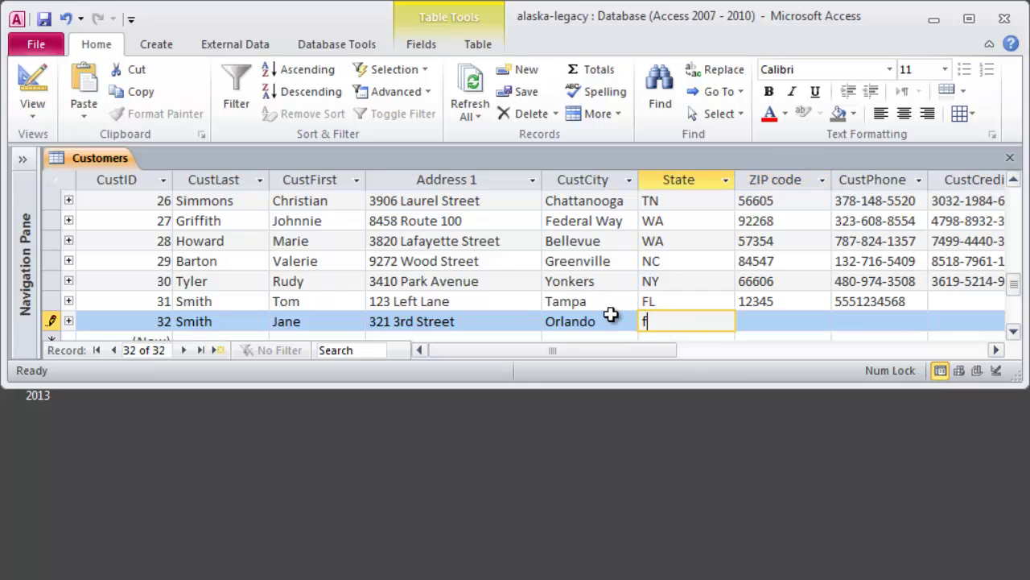
{"action": "key", "text": "Tab"}
Enter ZIP code 33556 and the customer's phone number
{"action": "type", "text": "33556"}
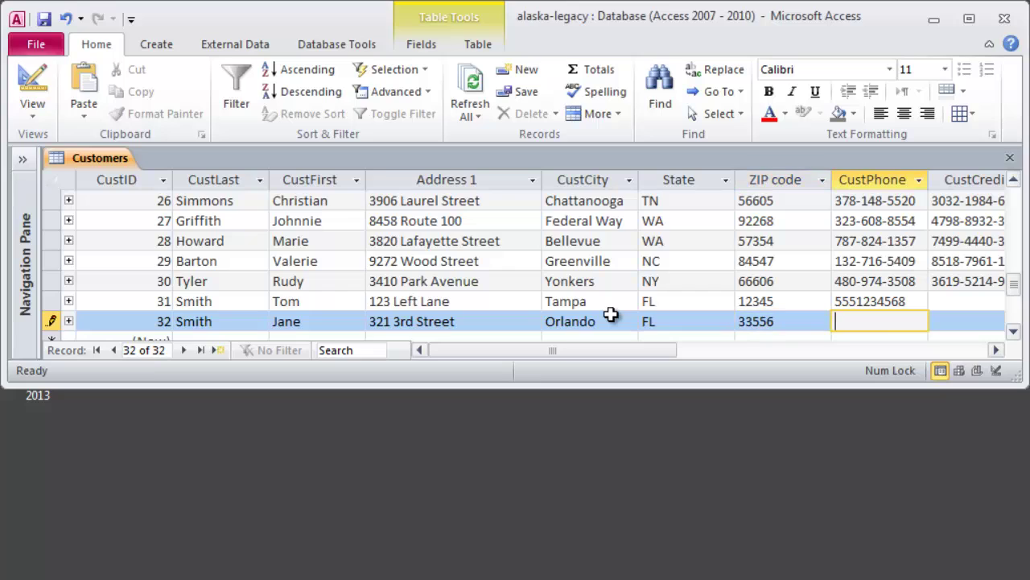
{"action": "key", "text": "Tab"}
{"action": "type", "text": "555) 123-4567"}
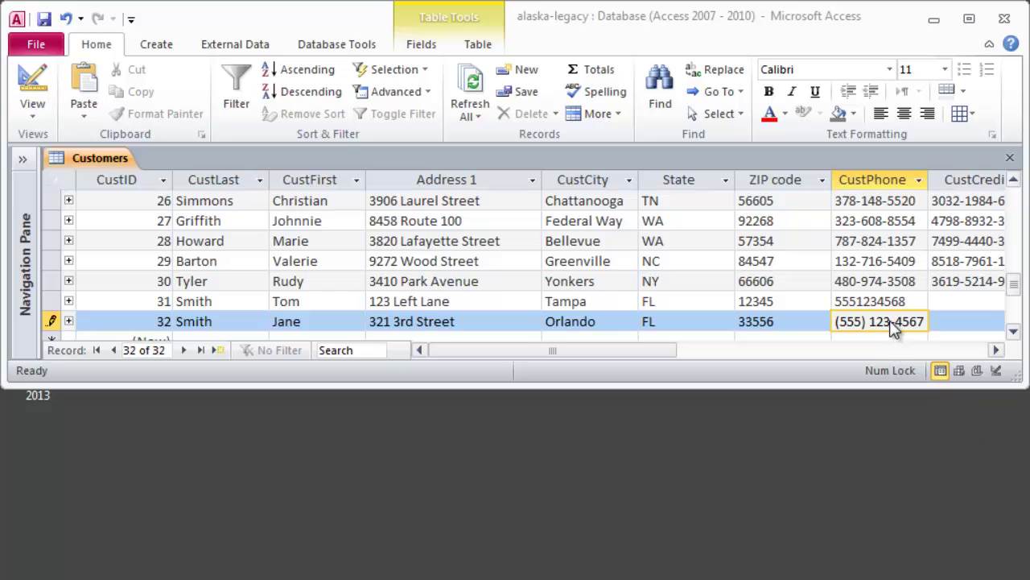
Commit the phone number, then scroll up and down to review all 32 records
{"action": "key", "text": "Tab"}
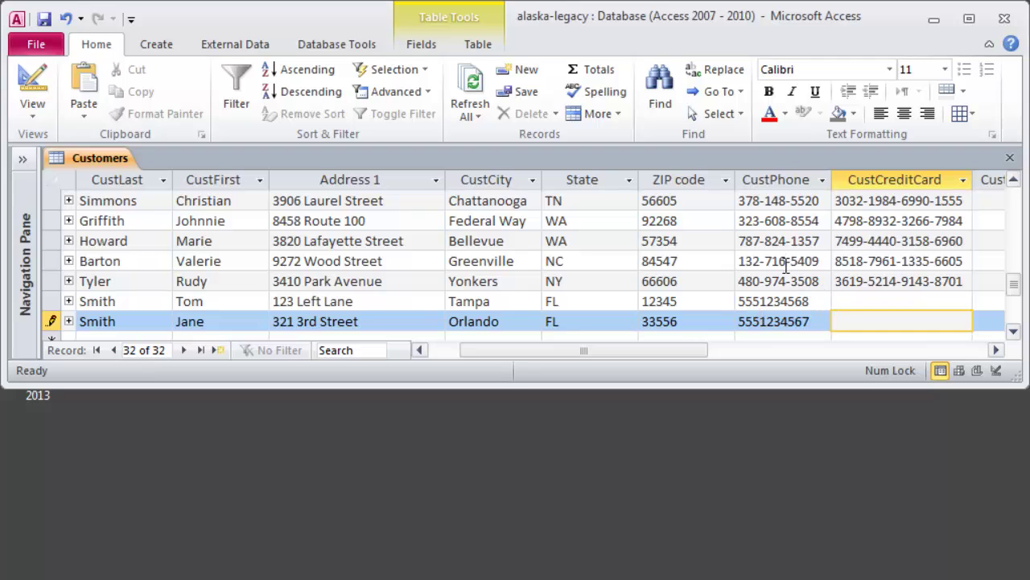
{"action": "scroll", "coordinate": [769, 269], "scroll_direction": "up", "scroll_amount": 5}
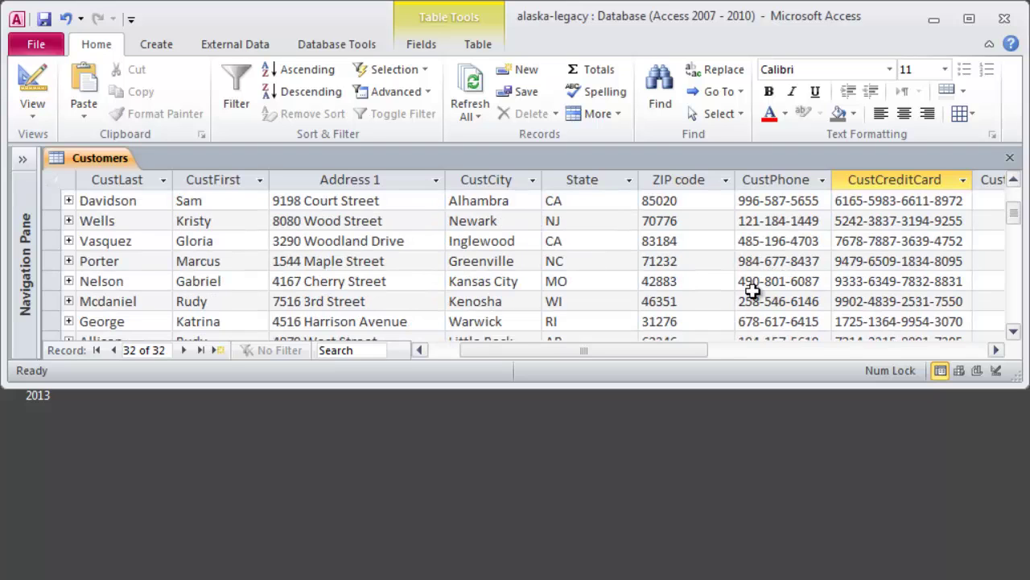
{"action": "scroll", "coordinate": [781, 274], "scroll_direction": "up", "scroll_amount": 2}
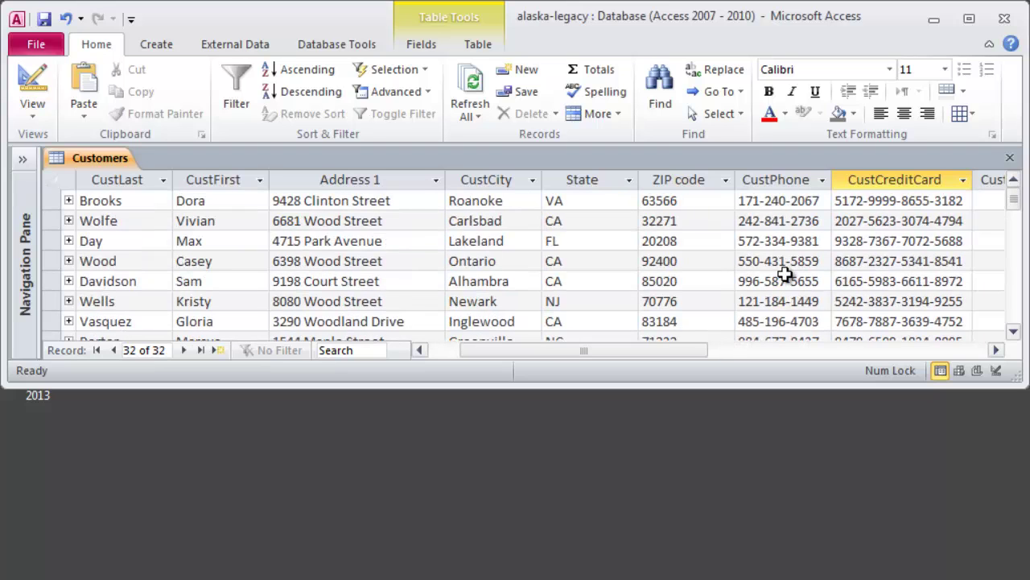
{"action": "scroll", "coordinate": [773, 275], "scroll_direction": "down", "scroll_amount": 5}
{"action": "scroll", "coordinate": [771, 276], "scroll_direction": "down", "scroll_amount": 3}
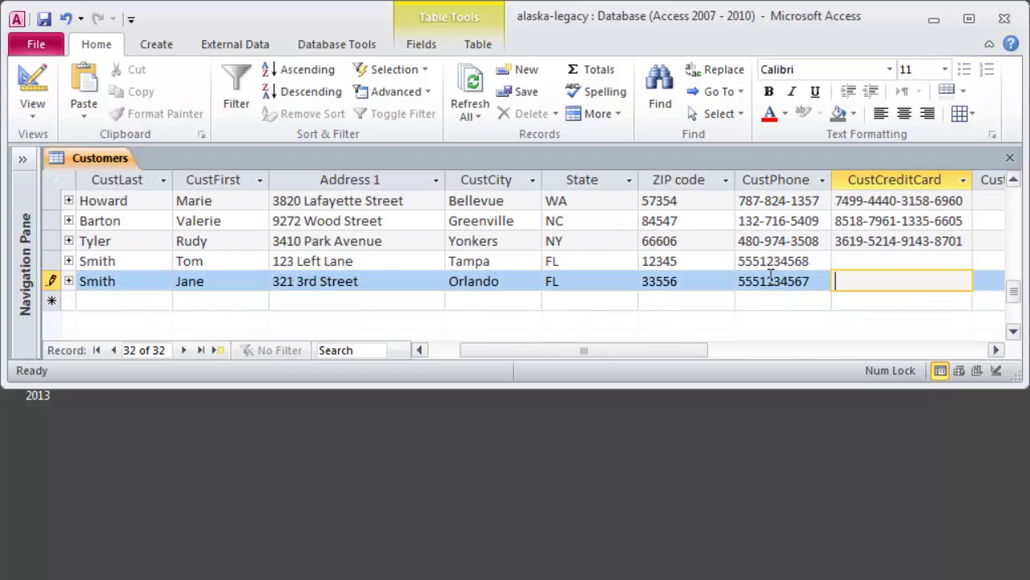
{"action": "scroll", "coordinate": [771, 276], "scroll_direction": "up", "scroll_amount": 2}
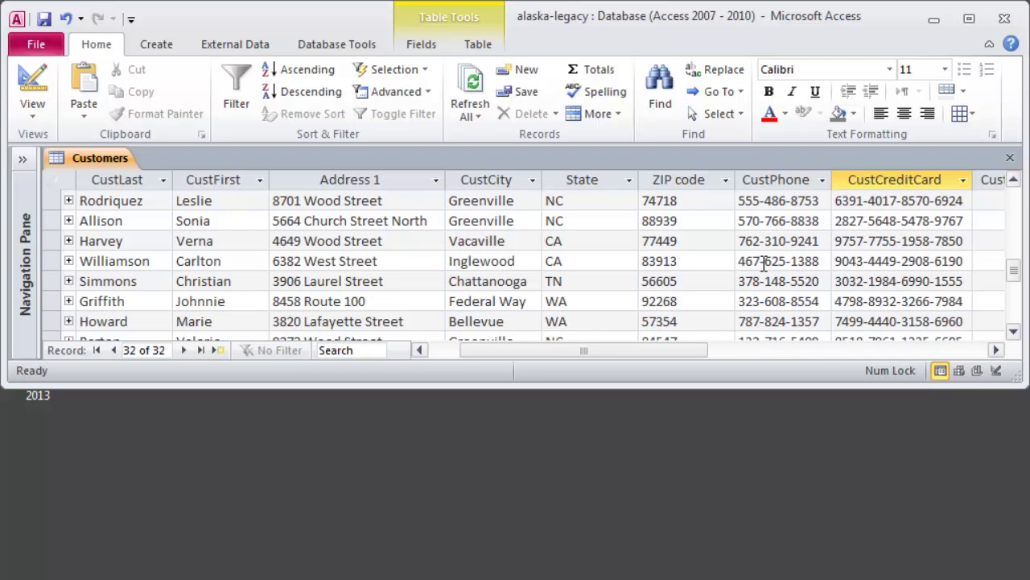
{"action": "left_click", "coordinate": [764, 263]}
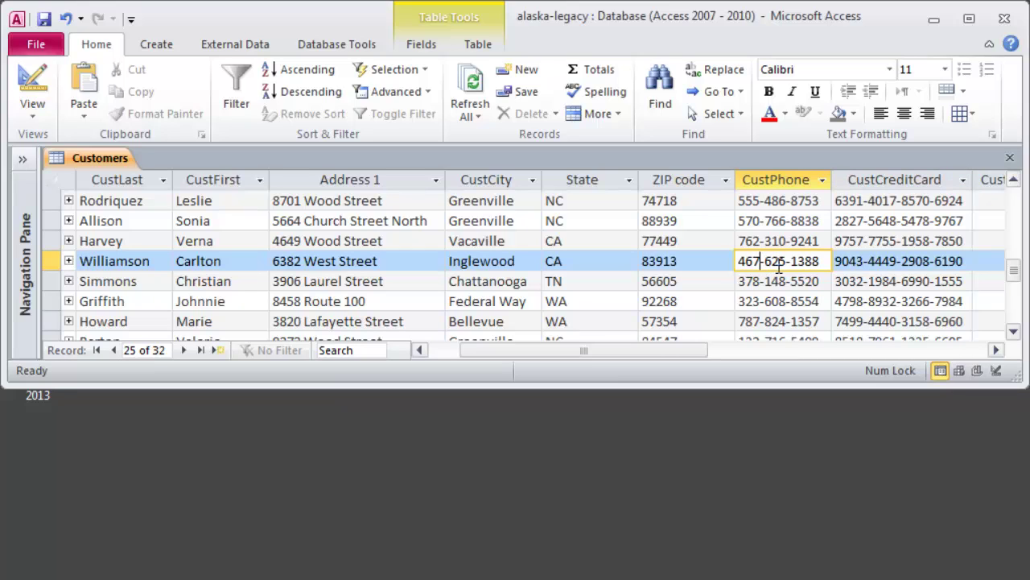
{"action": "scroll", "coordinate": [801, 308], "scroll_direction": "down", "scroll_amount": 1}
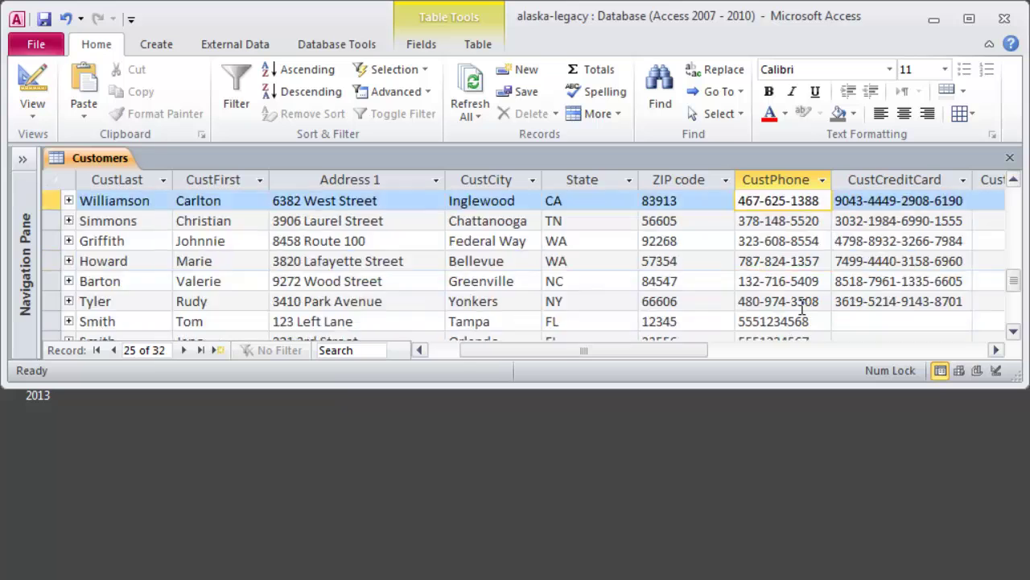
{"action": "scroll", "coordinate": [802, 308], "scroll_direction": "down", "scroll_amount": 1}
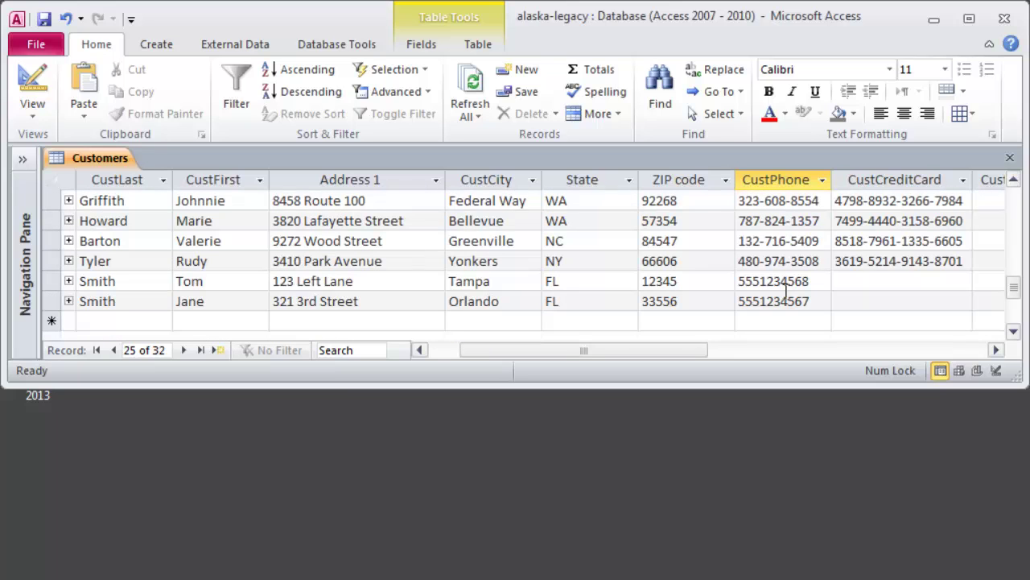
{"action": "left_click", "coordinate": [771, 283]}
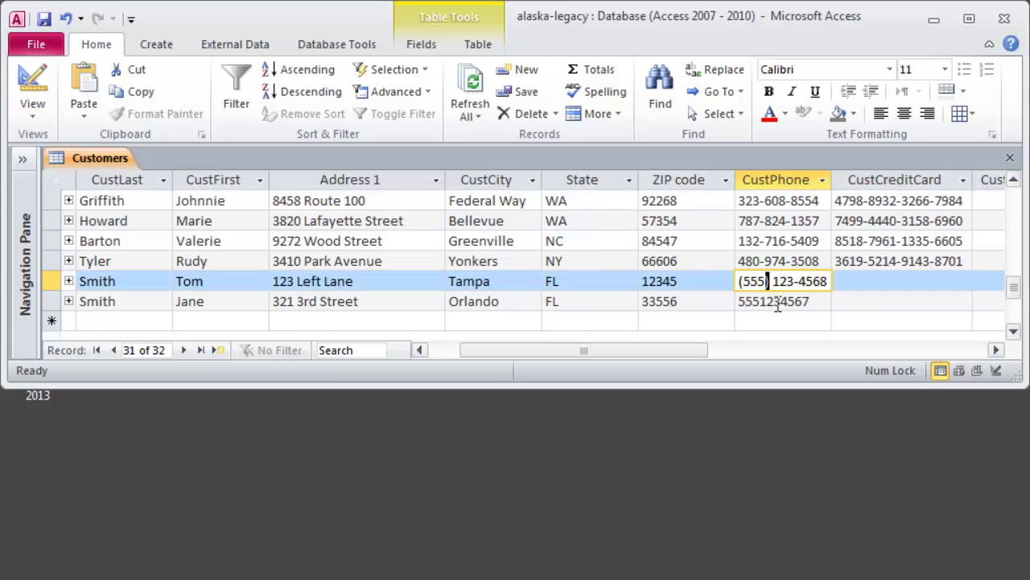
{"action": "left_click", "coordinate": [775, 302]}
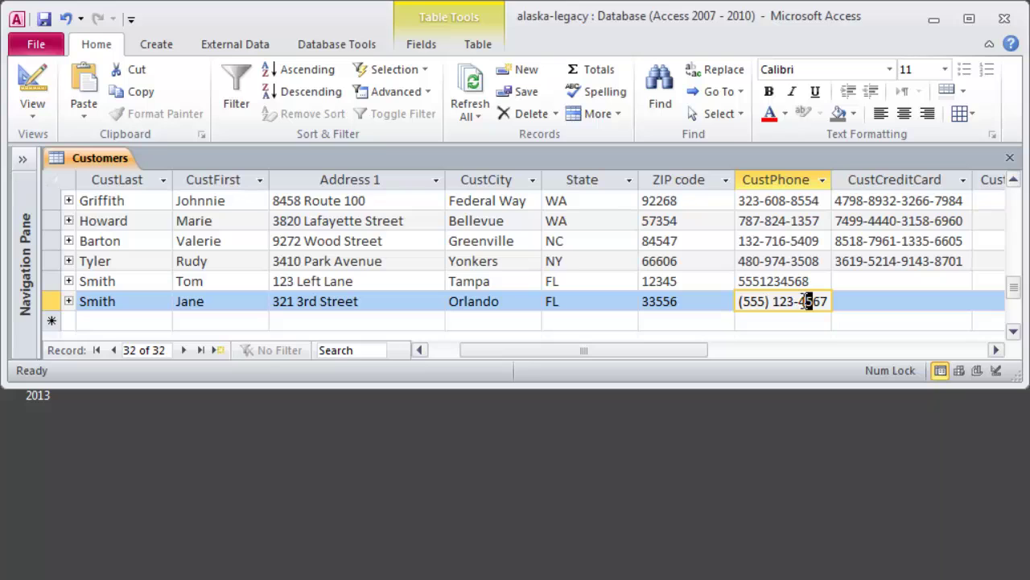
{"action": "left_click_drag", "start_coordinate": [811, 281], "coordinate": [724, 282]}
{"action": "left_click", "coordinate": [790, 261]}
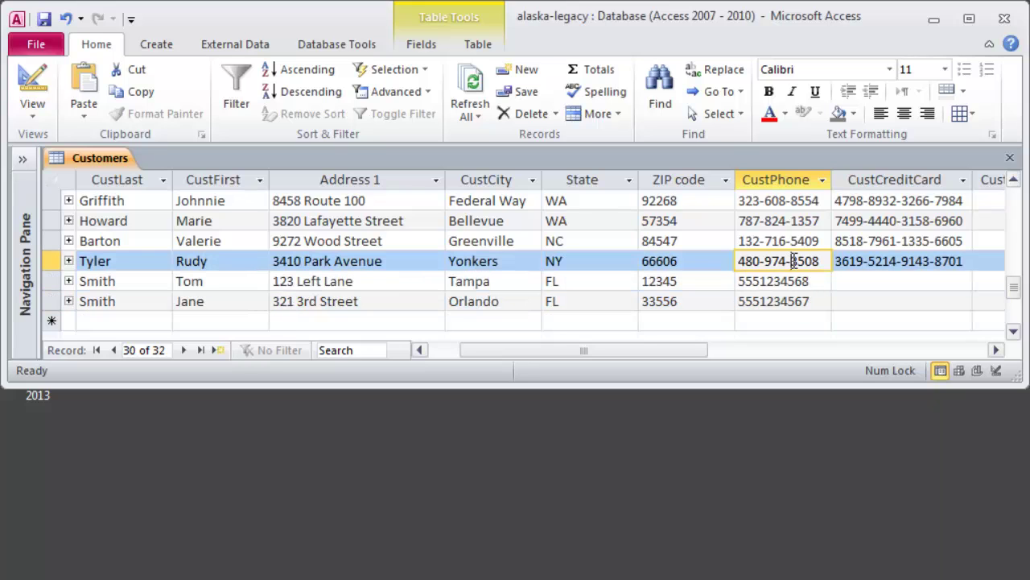
{"action": "left_click", "coordinate": [789, 281]}
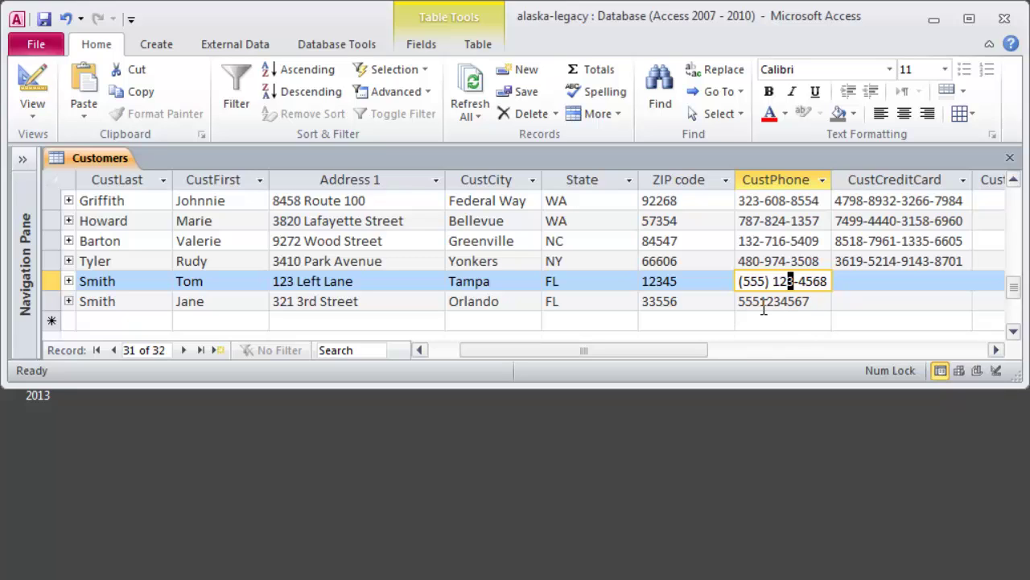
{"action": "left_click", "coordinate": [777, 309]}
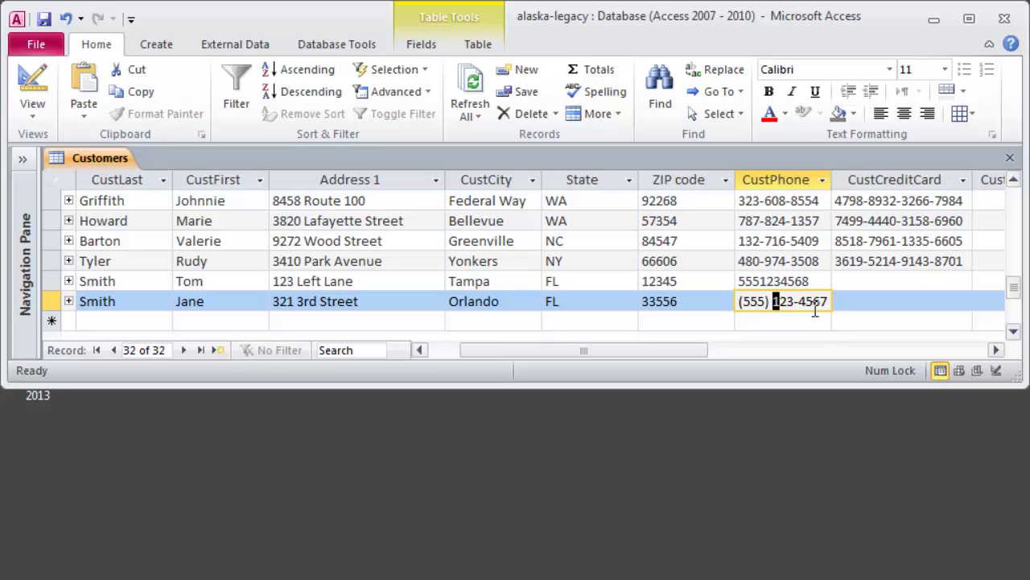
{"action": "key", "text": "Tab"}
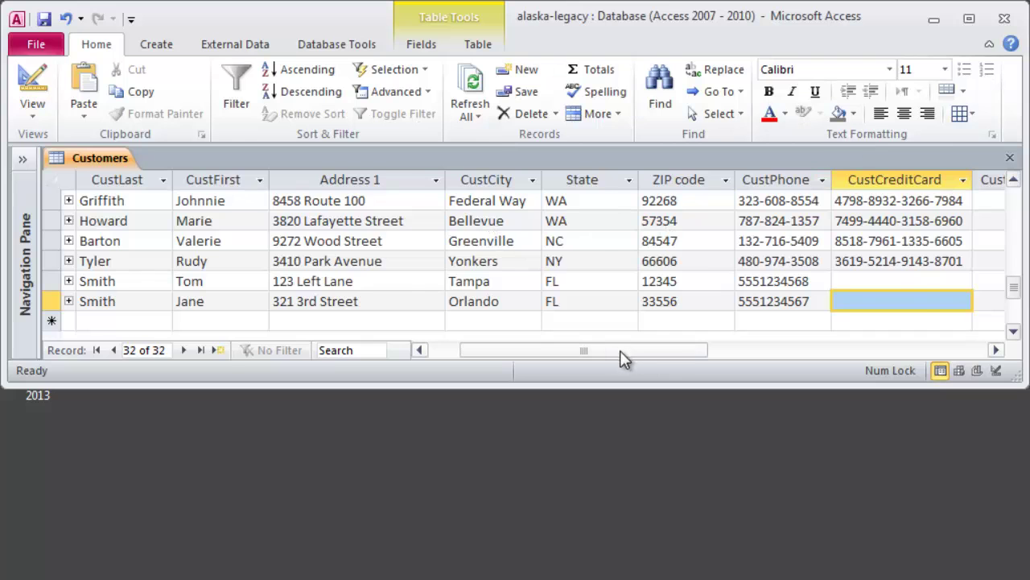
{"action": "left_click_drag", "start_coordinate": [620, 350], "coordinate": [493, 363]}
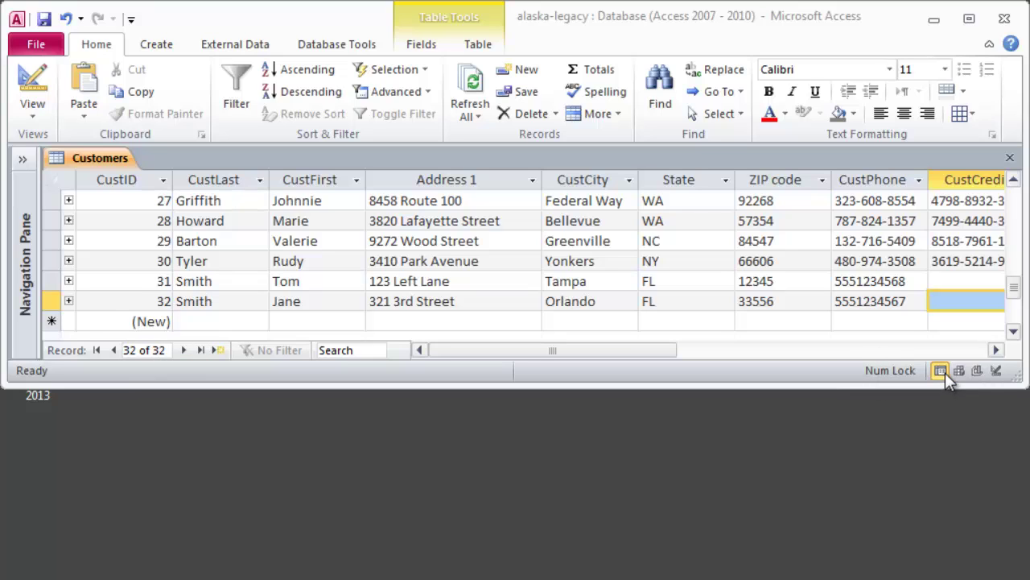
{"action": "left_click", "coordinate": [29, 84]}
{"action": "left_click", "coordinate": [30, 84]}
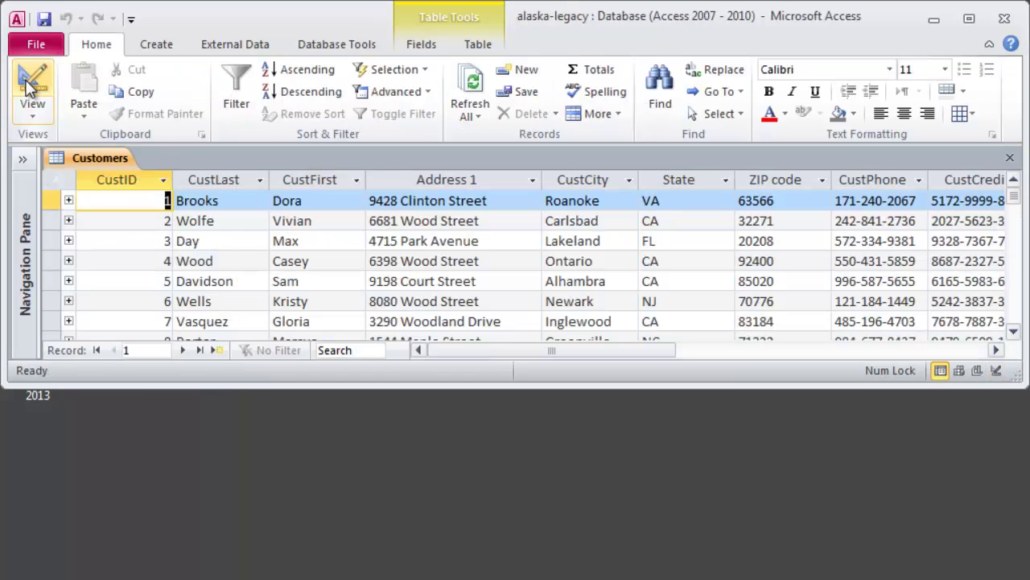
{"action": "left_click", "coordinate": [29, 85]}
{"action": "left_click", "coordinate": [30, 84]}
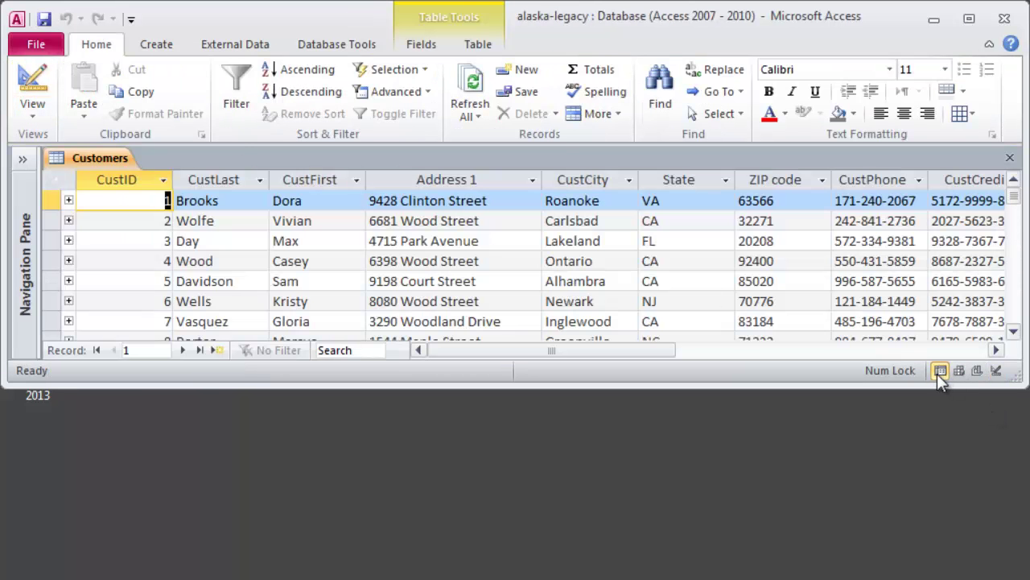
{"action": "left_click", "coordinate": [996, 371]}
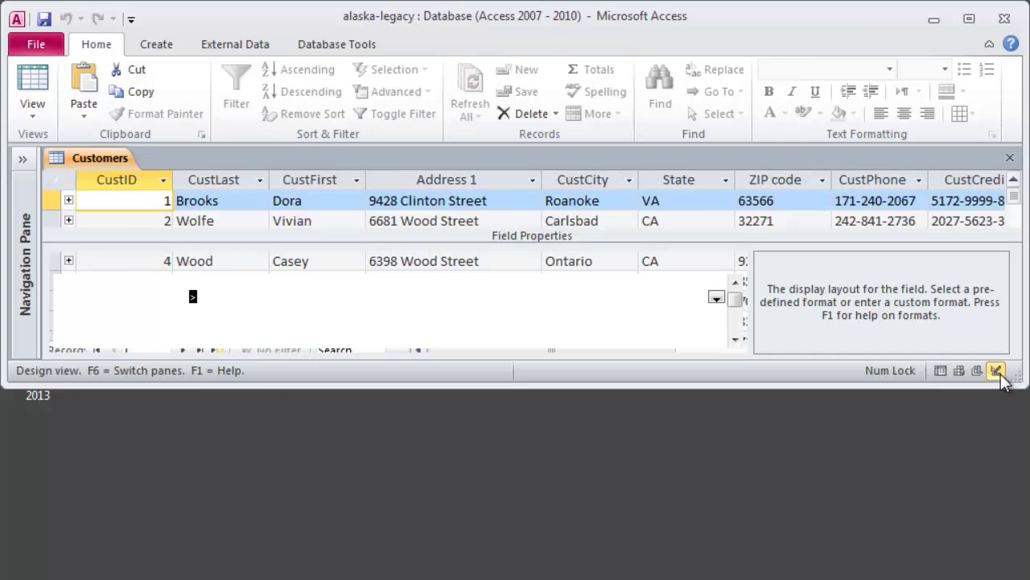
{"action": "left_click", "coordinate": [940, 372]}
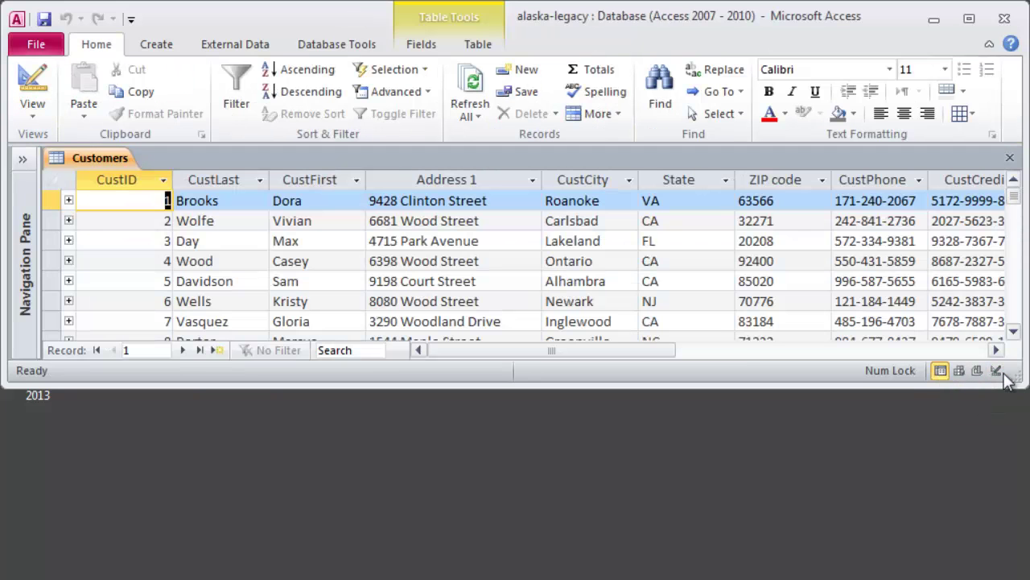
{"action": "left_click", "coordinate": [997, 371]}
{"action": "left_click", "coordinate": [940, 371]}
{"action": "left_click", "coordinate": [997, 371]}
{"action": "left_click", "coordinate": [939, 372]}
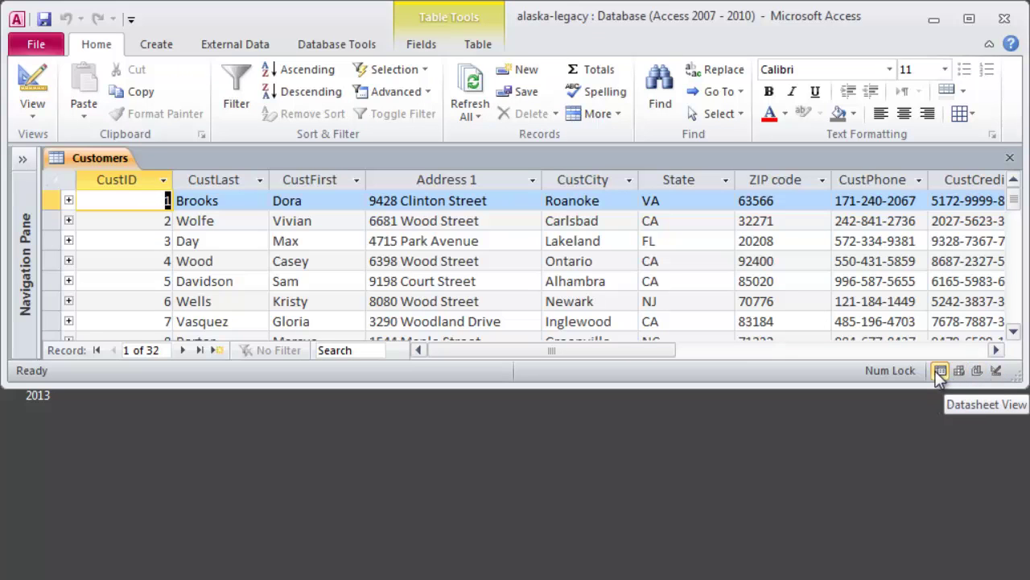
{"action": "left_click", "coordinate": [997, 371]}
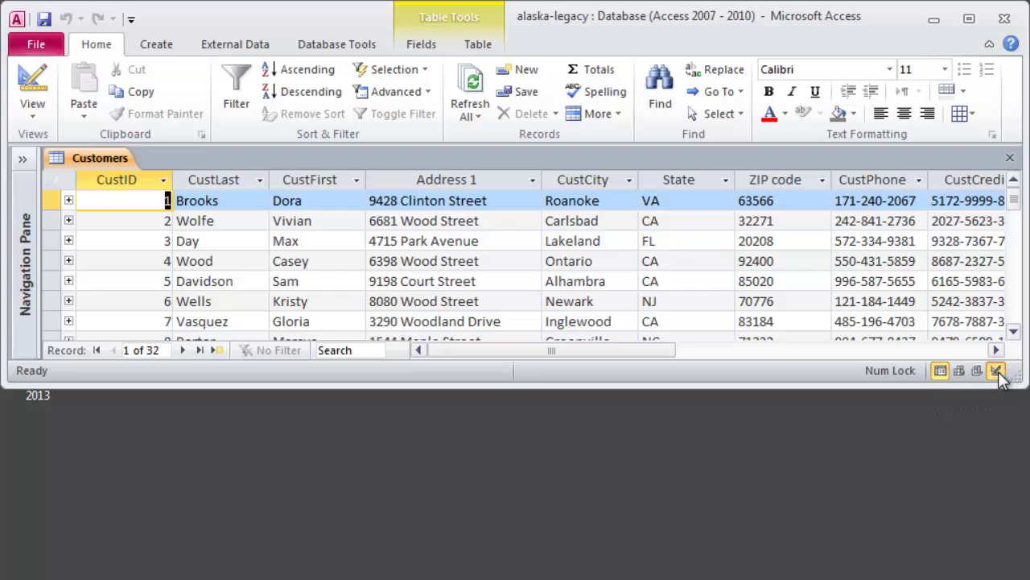
{"action": "left_click", "coordinate": [942, 370]}
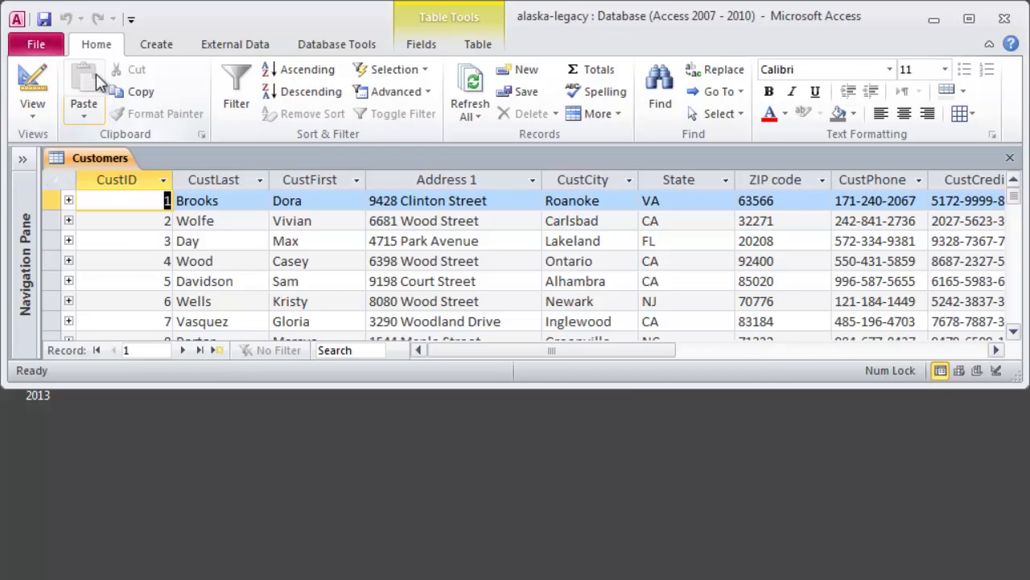
{"action": "left_click", "coordinate": [32, 84]}
{"action": "left_click", "coordinate": [33, 85]}
{"action": "left_click", "coordinate": [32, 85]}
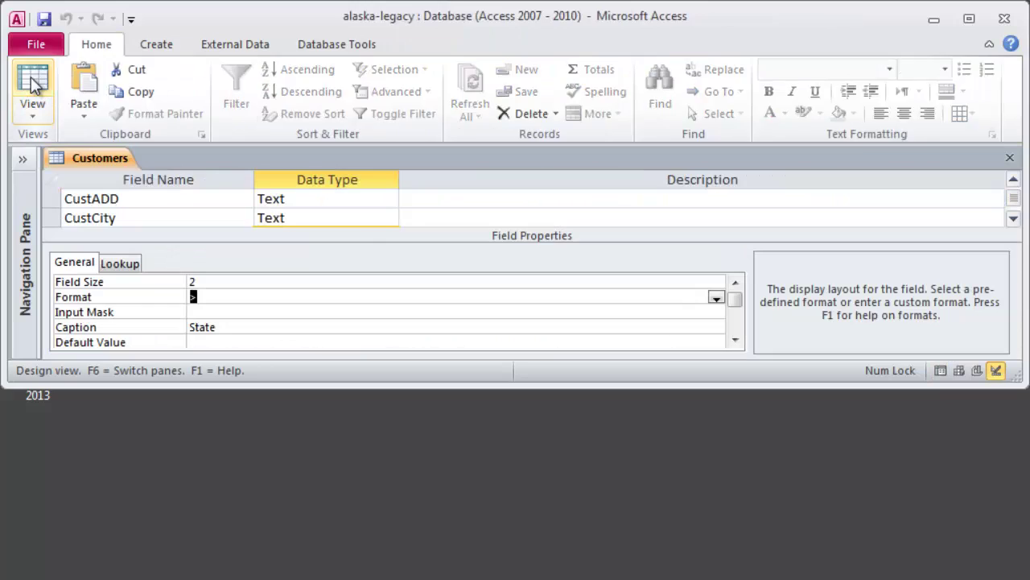
{"action": "left_click", "coordinate": [32, 84]}
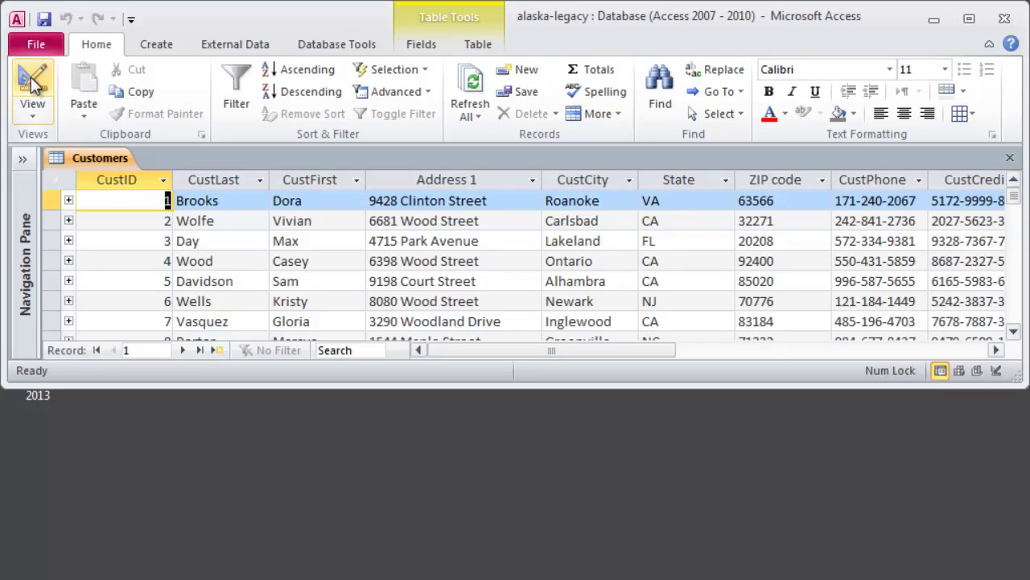
{"action": "left_click", "coordinate": [40, 119]}
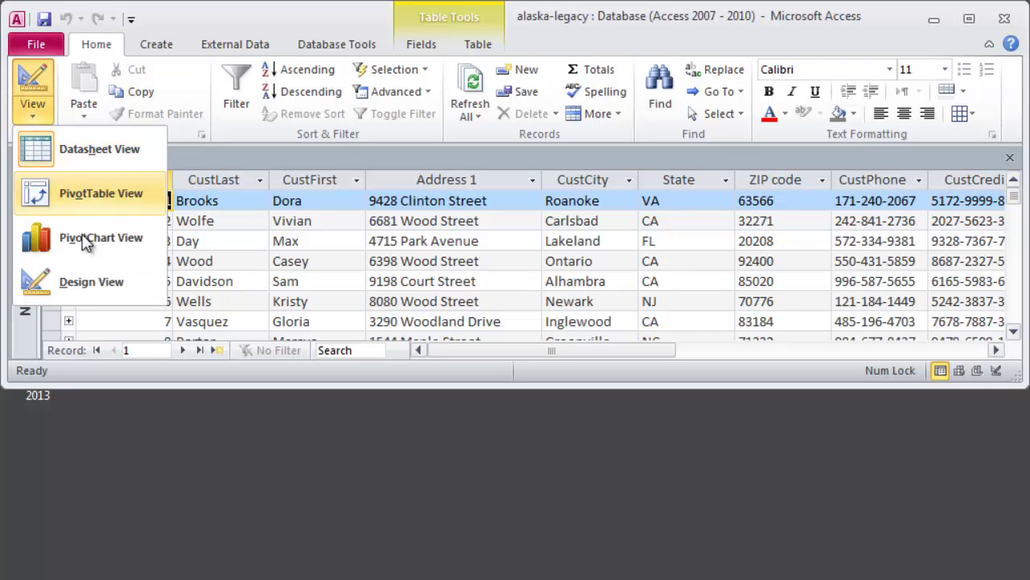
{"action": "left_click", "coordinate": [265, 8]}
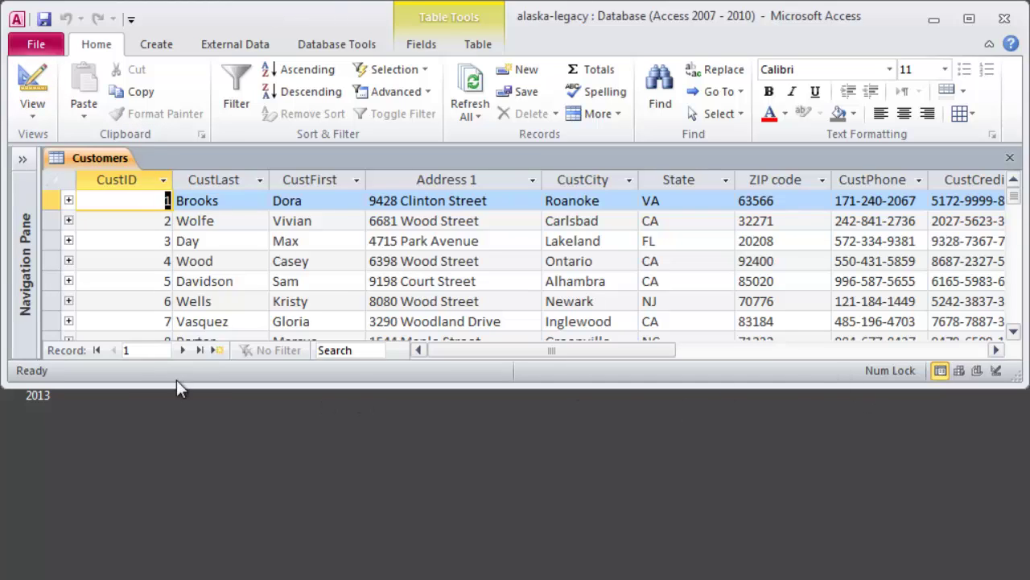
Sort the Customers records on the CustLast column, A to Z
{"action": "left_click", "coordinate": [220, 177]}
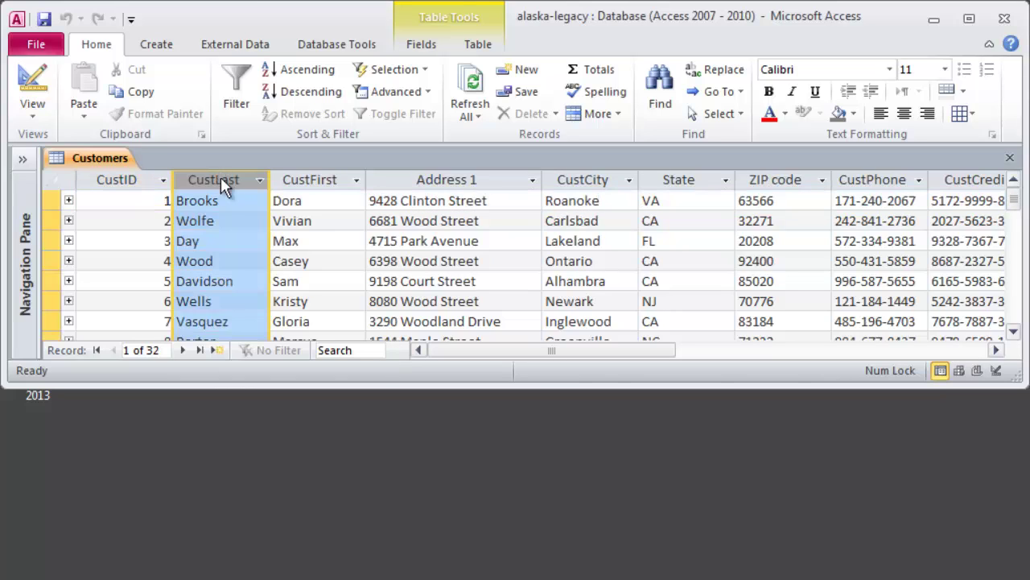
{"action": "left_click", "coordinate": [321, 182]}
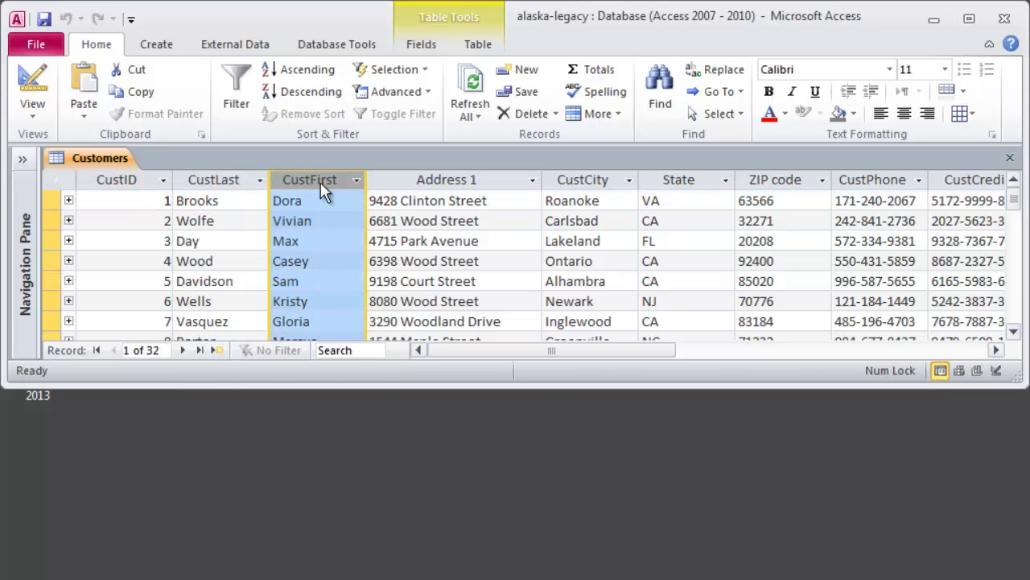
{"action": "left_click", "coordinate": [239, 179]}
{"action": "left_click", "coordinate": [258, 179]}
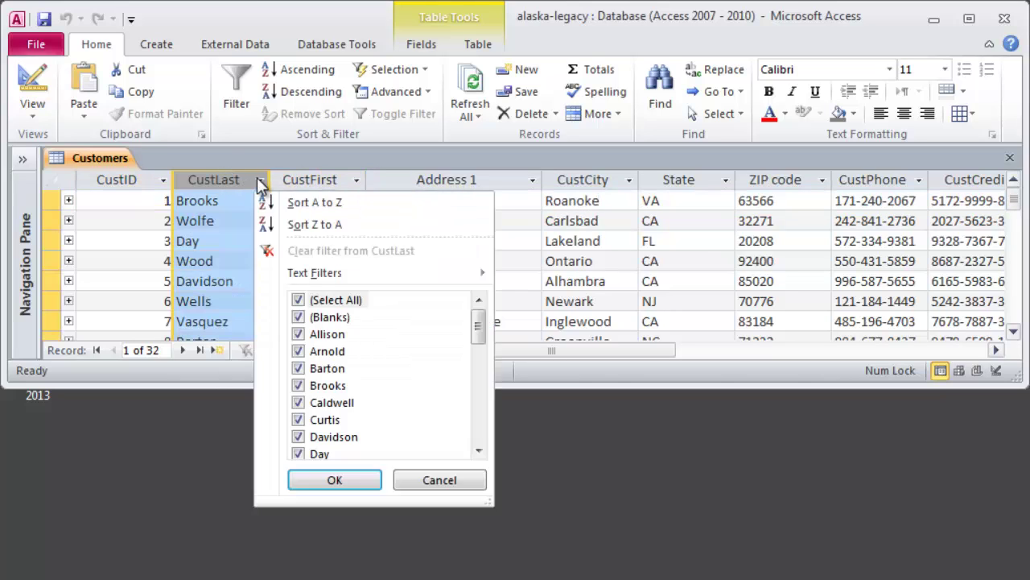
{"action": "left_click", "coordinate": [300, 205]}
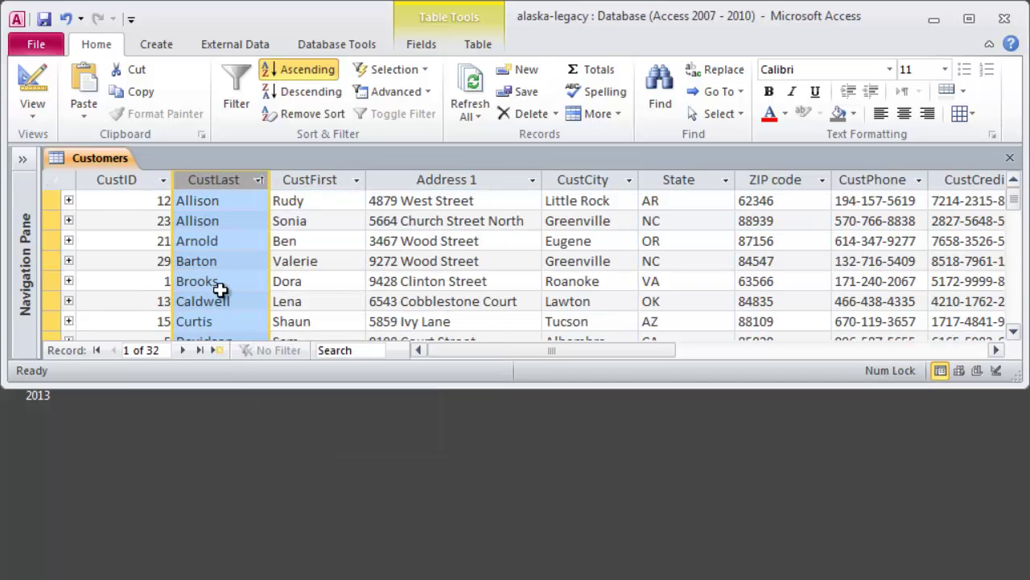
{"action": "left_click", "coordinate": [259, 179]}
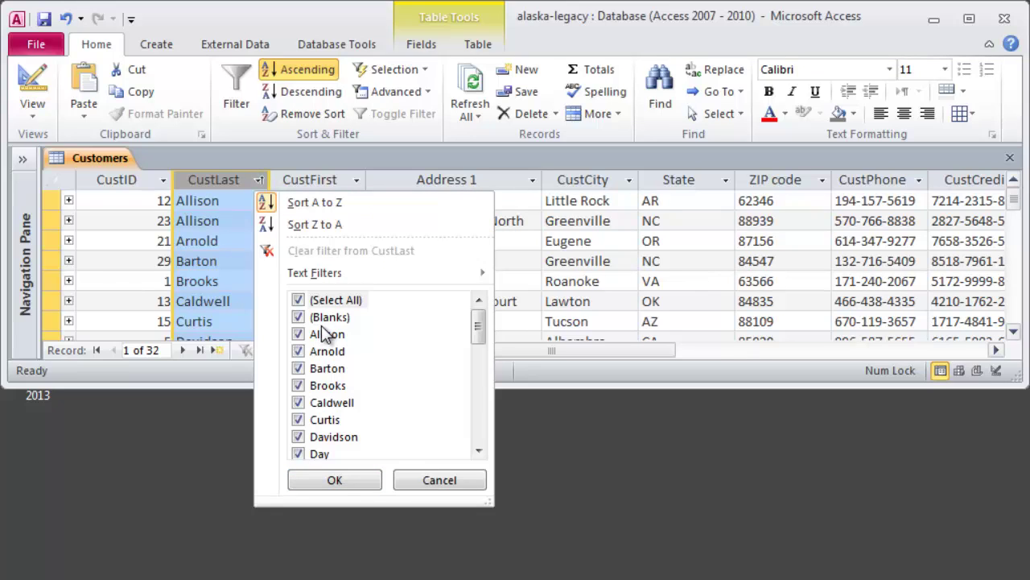
{"action": "left_click", "coordinate": [441, 483]}
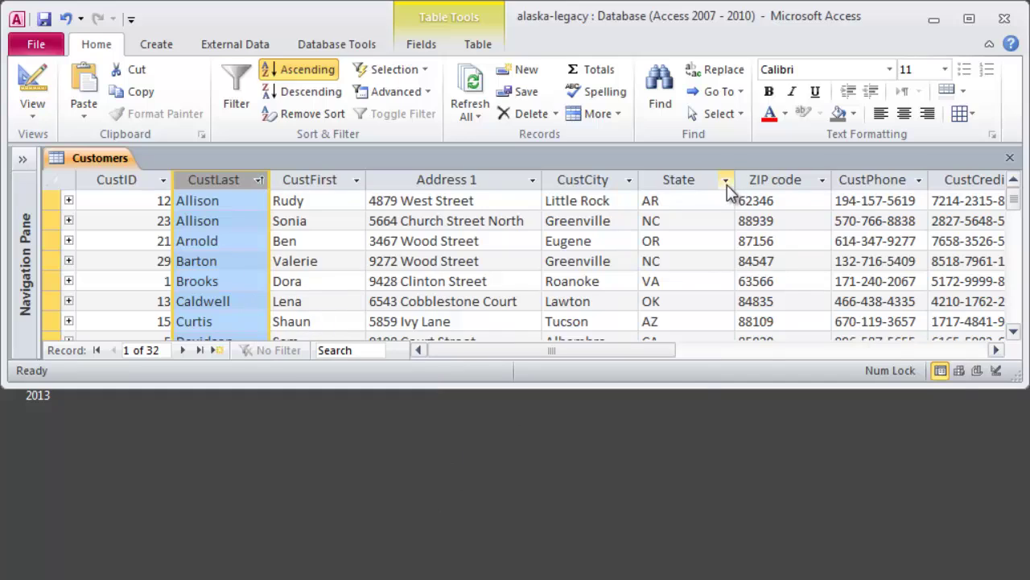
Filter the State column to FL only, then toggle the filter off to list all 32 records
{"action": "left_click", "coordinate": [726, 182]}
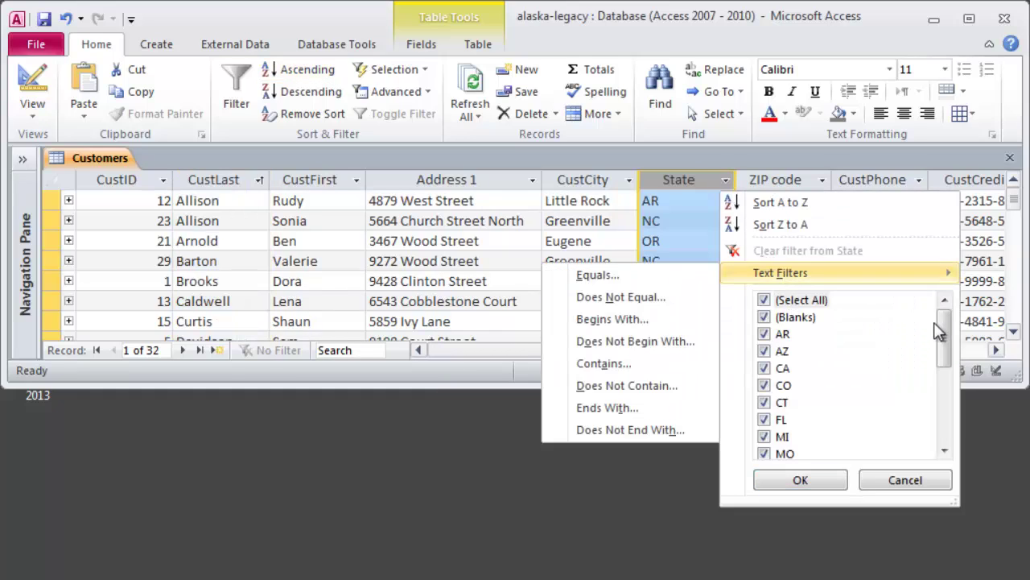
{"action": "left_click", "coordinate": [764, 300]}
{"action": "left_click_drag", "start_coordinate": [945, 331], "coordinate": [945, 306]}
{"action": "left_click", "coordinate": [801, 480]}
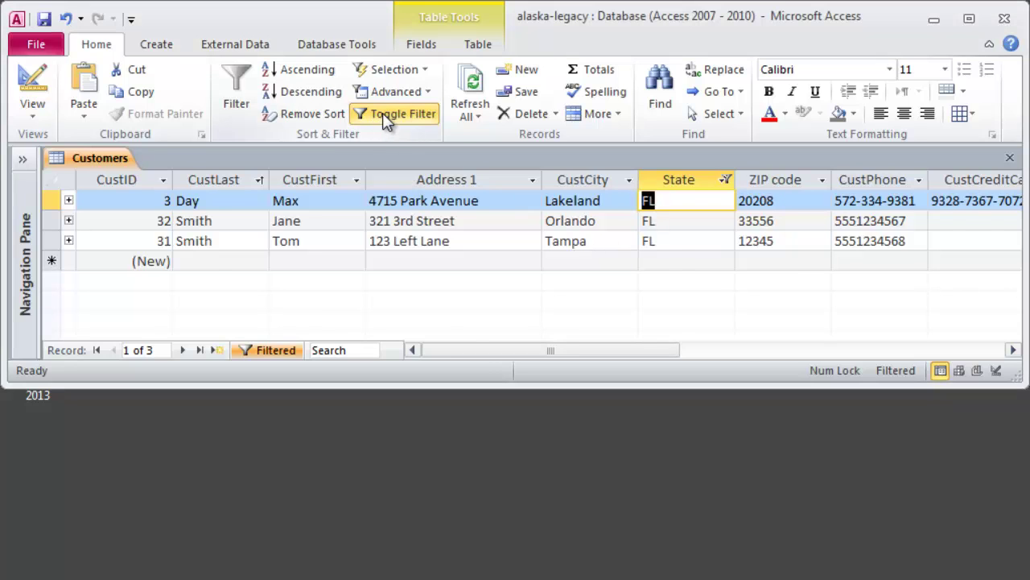
{"action": "left_click", "coordinate": [380, 113]}
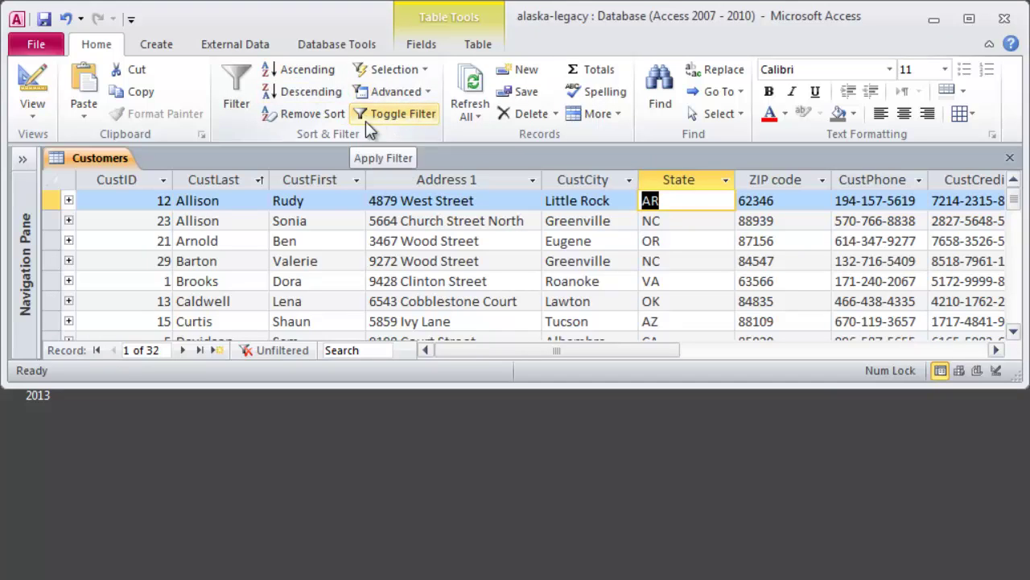
{"action": "left_click", "coordinate": [461, 218]}
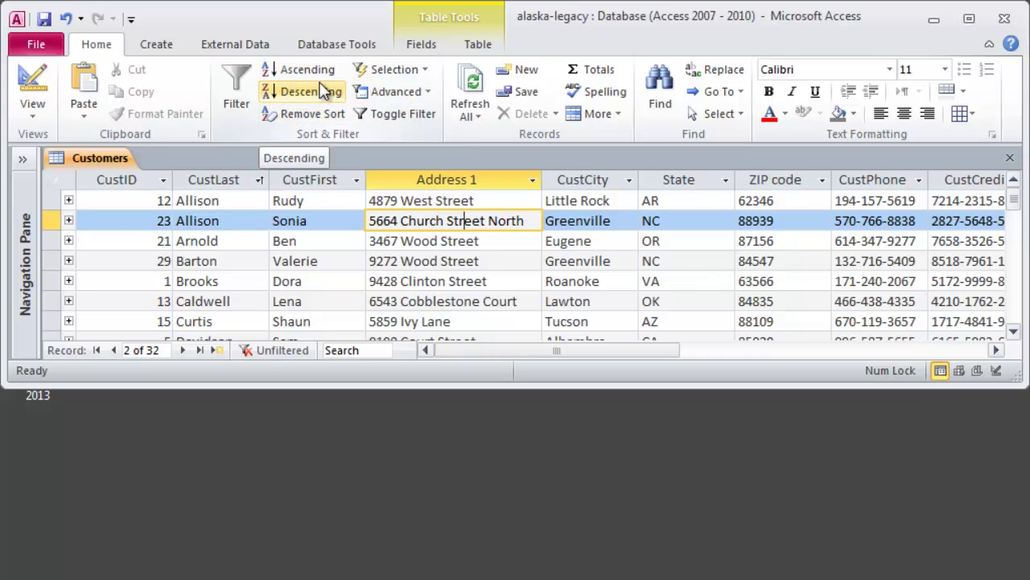
{"action": "left_click", "coordinate": [431, 261]}
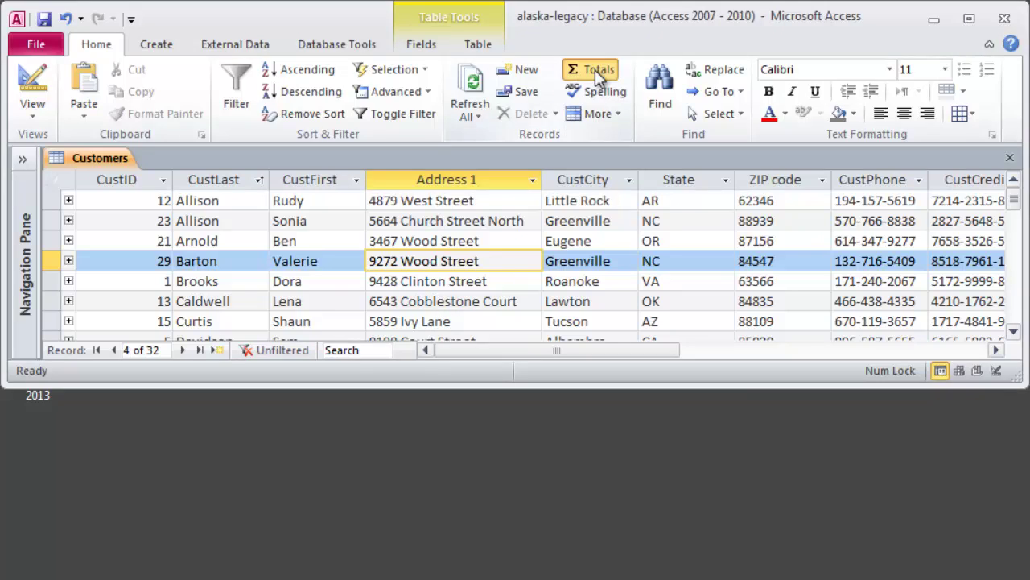
{"action": "left_click", "coordinate": [595, 69]}
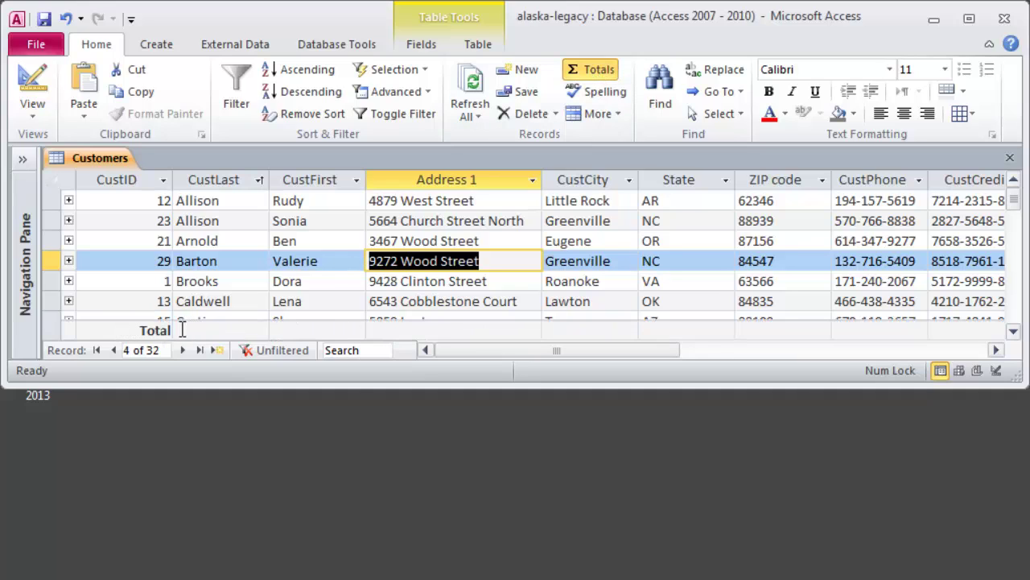
{"action": "mouse_move", "coordinate": [617, 352]}
{"action": "left_mouse_down"}
{"action": "mouse_move", "coordinate": [706, 354]}
{"action": "mouse_move", "coordinate": [609, 357]}
{"action": "left_mouse_up"}
{"action": "left_click", "coordinate": [578, 70]}
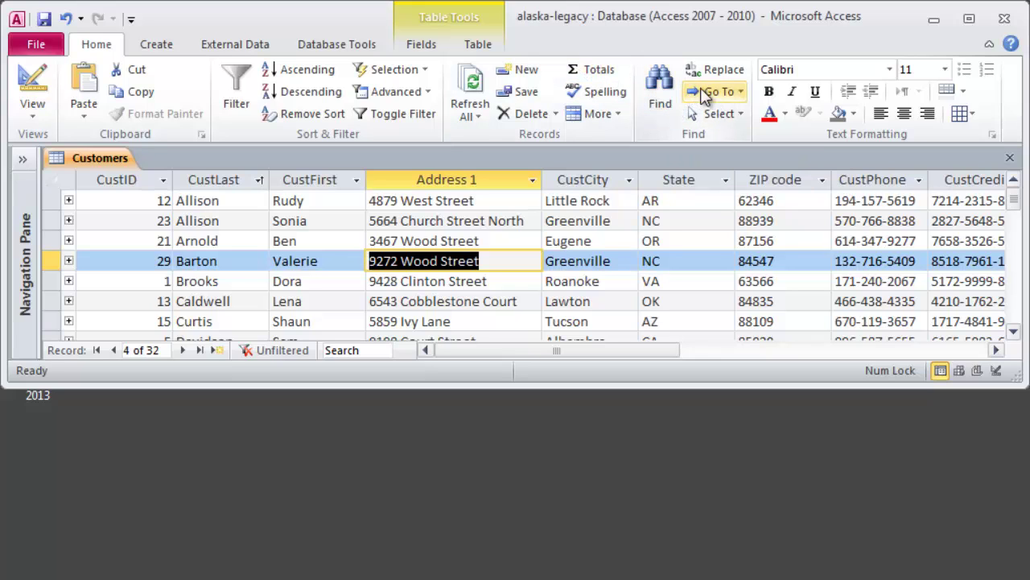
Try replacing FL with GA in Find and Replace, keeping the search to the current field
{"action": "left_click", "coordinate": [731, 70]}
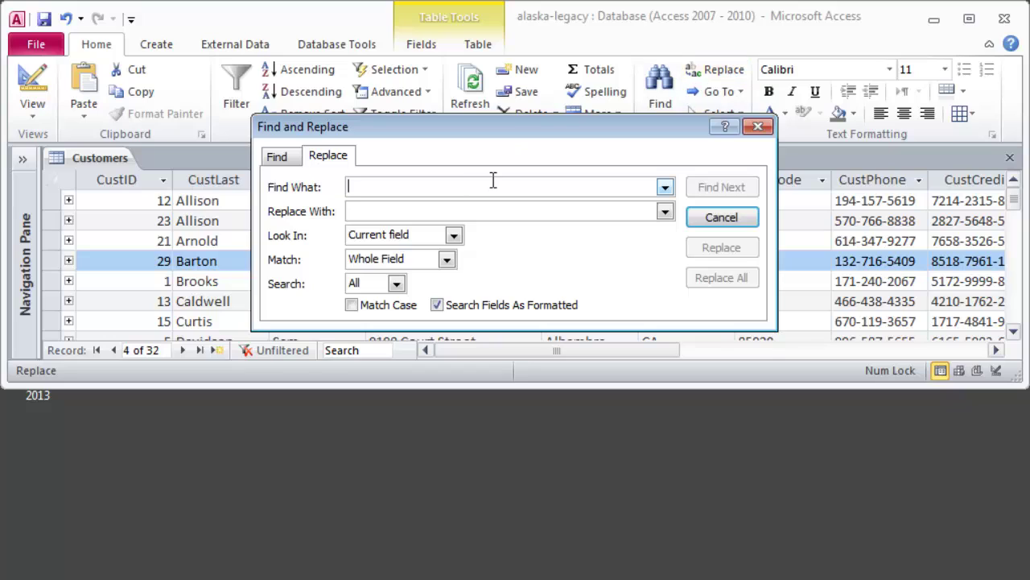
{"action": "type", "text": "FL"}
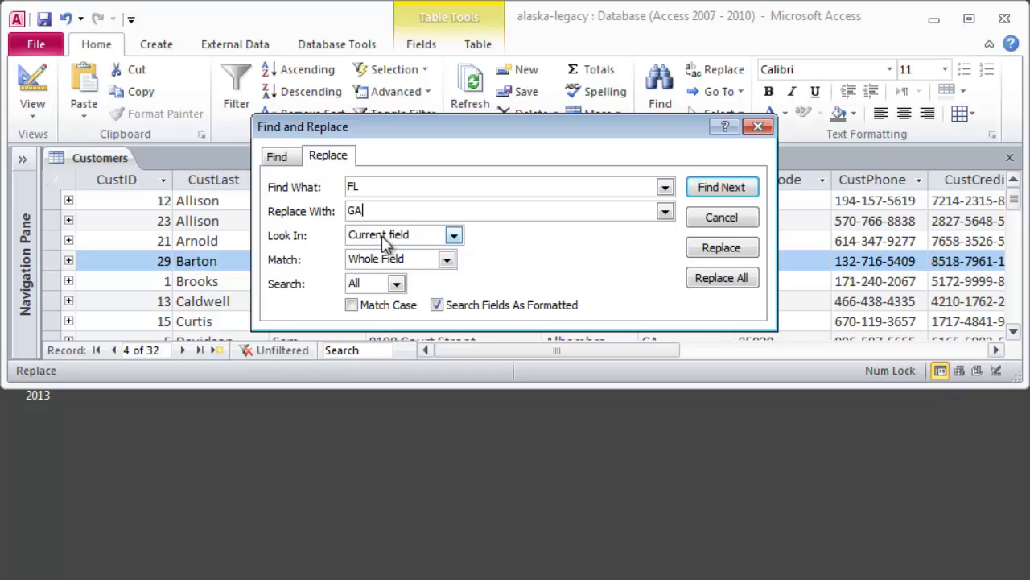
{"action": "left_click", "coordinate": [729, 283]}
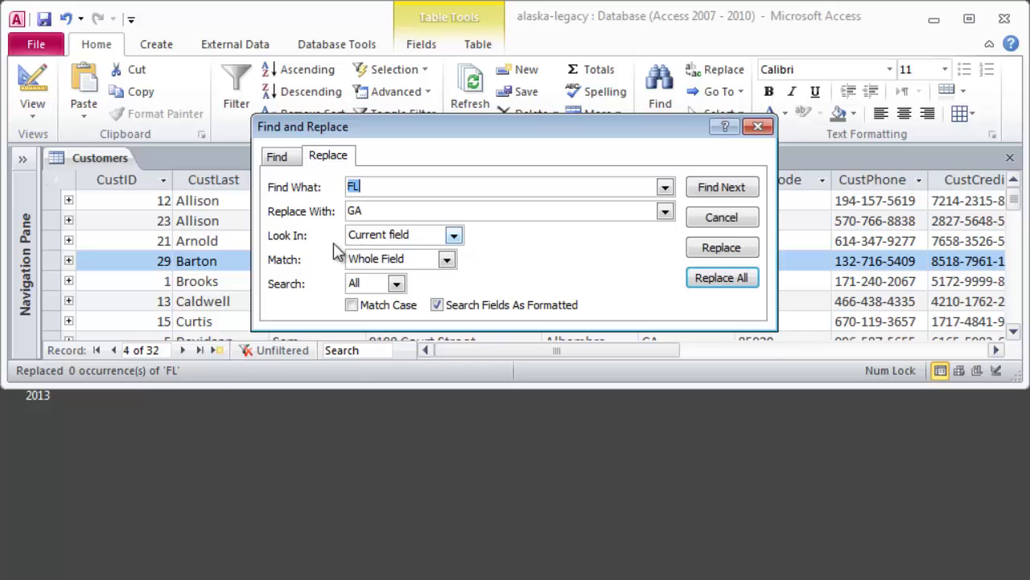
{"action": "left_click_drag", "start_coordinate": [413, 126], "coordinate": [446, 110]}
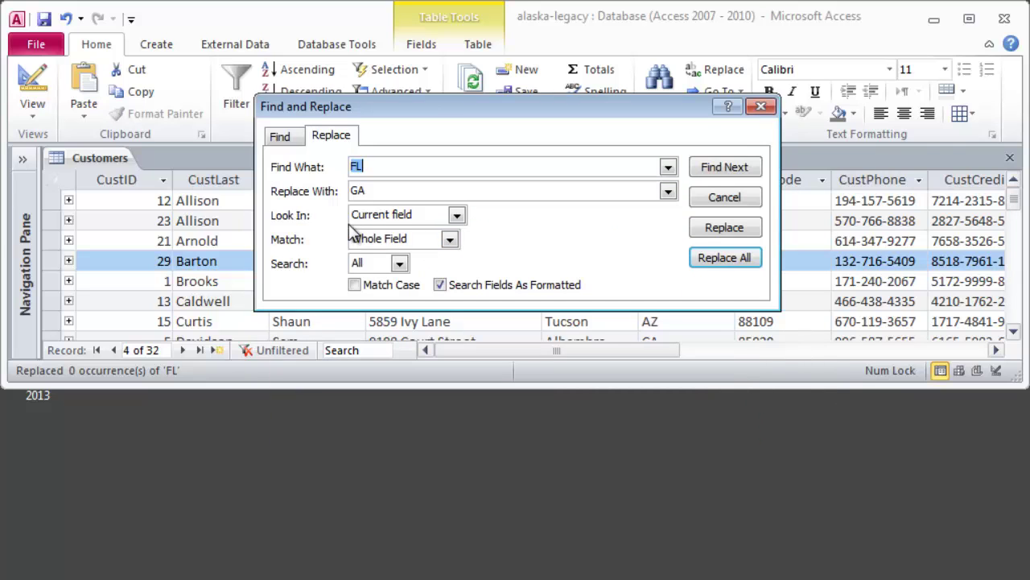
{"action": "left_click", "coordinate": [457, 217]}
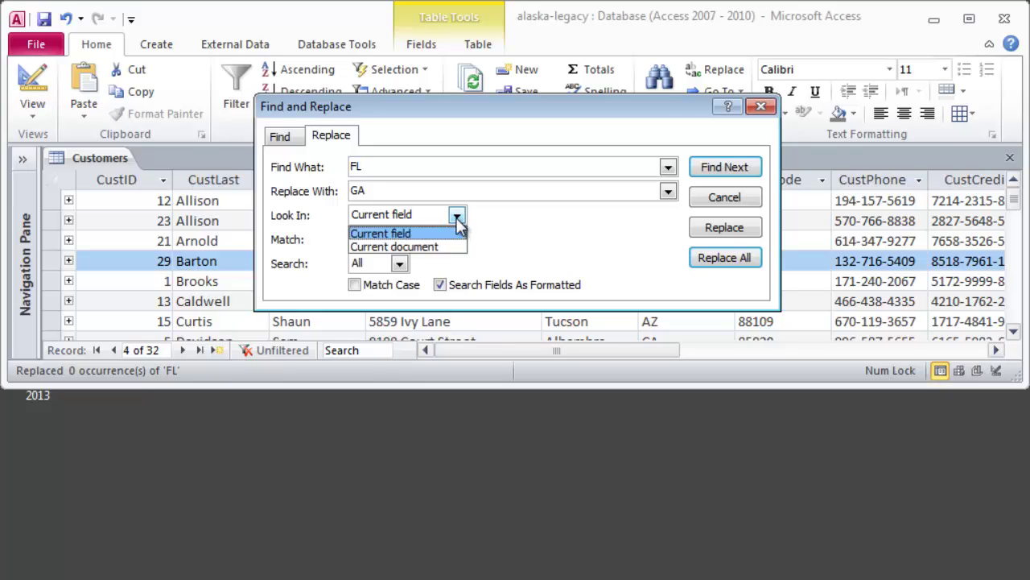
{"action": "left_click", "coordinate": [457, 218]}
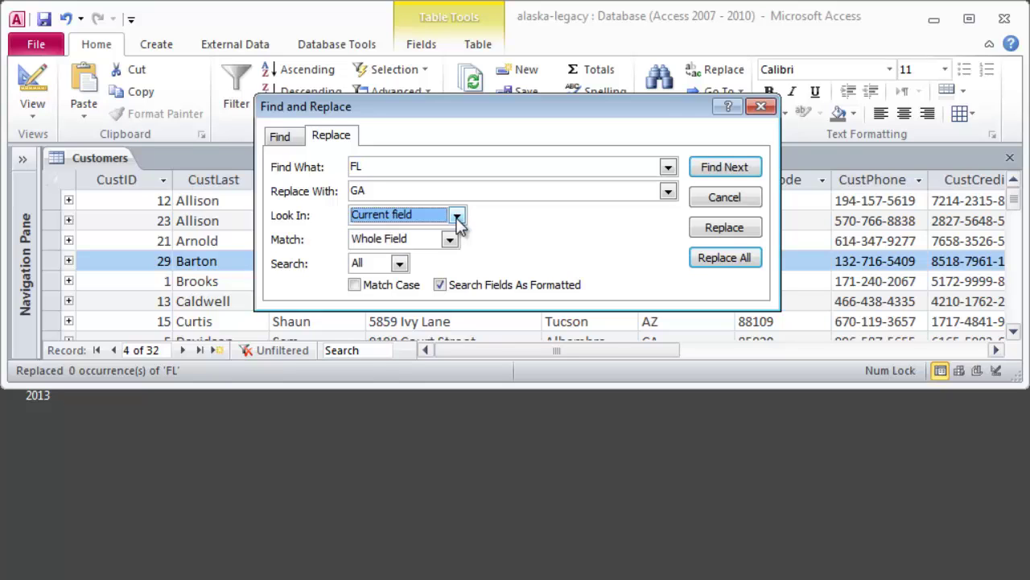
{"action": "left_click", "coordinate": [724, 197]}
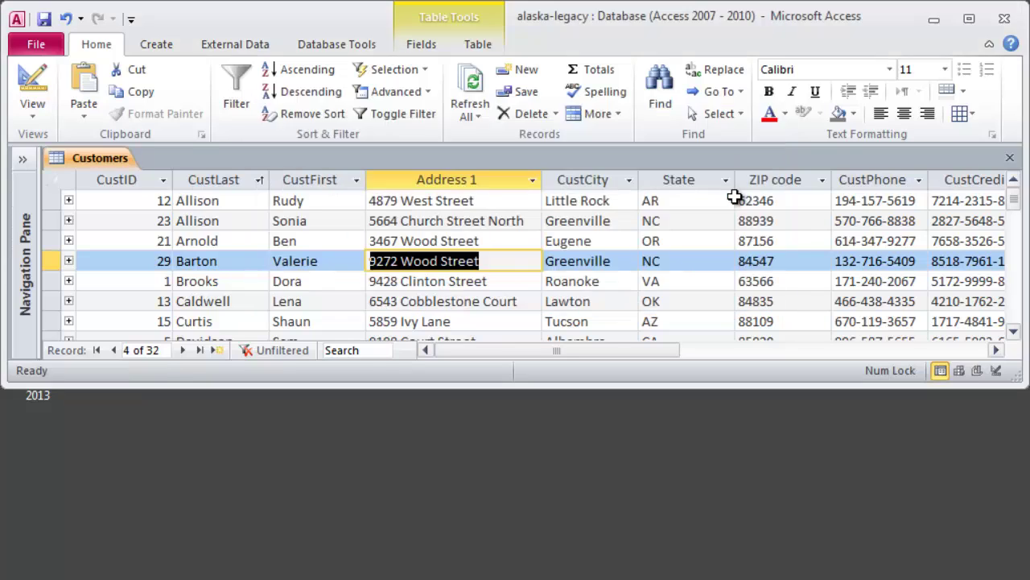
With a State cell selected, replace all FL with GA and confirm the change
{"action": "left_click", "coordinate": [691, 200]}
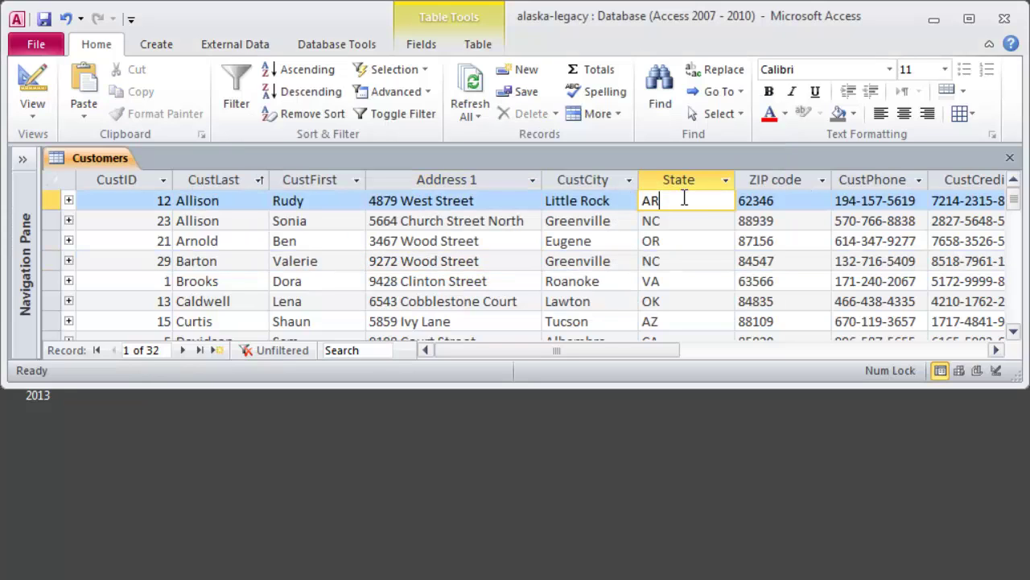
{"action": "left_click", "coordinate": [723, 70]}
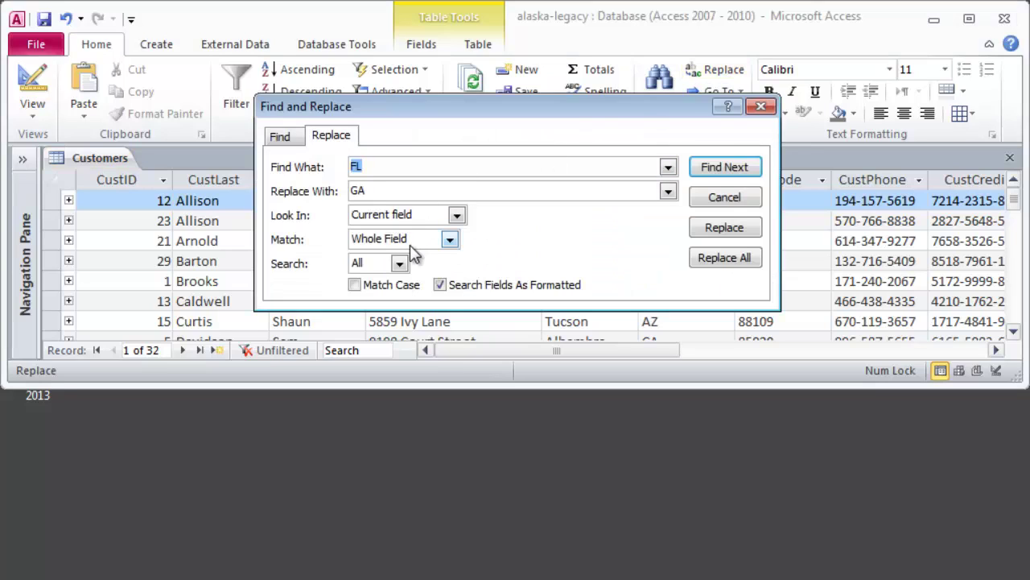
{"action": "left_click", "coordinate": [736, 257]}
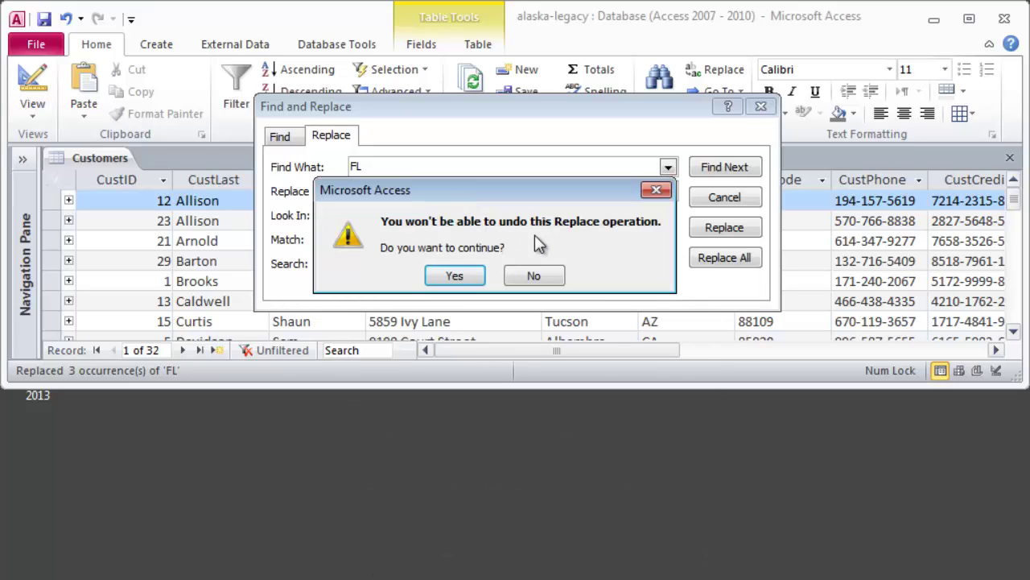
{"action": "left_click", "coordinate": [438, 277]}
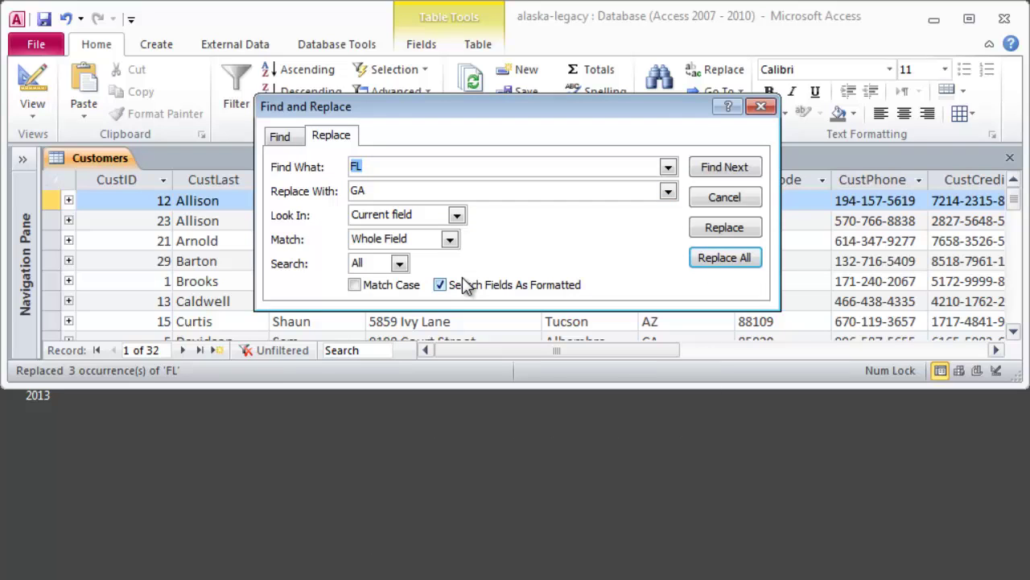
{"action": "left_click", "coordinate": [763, 106]}
Clear the old State filter and filter State to GA only, leaving 3 records
{"action": "left_click", "coordinate": [727, 180]}
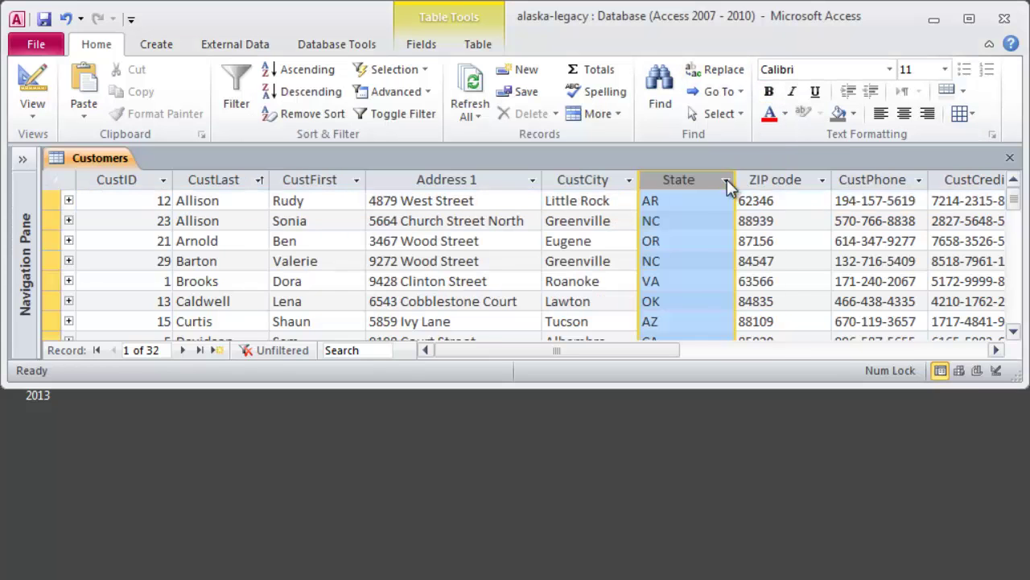
{"action": "left_click_drag", "start_coordinate": [942, 326], "coordinate": [943, 360]}
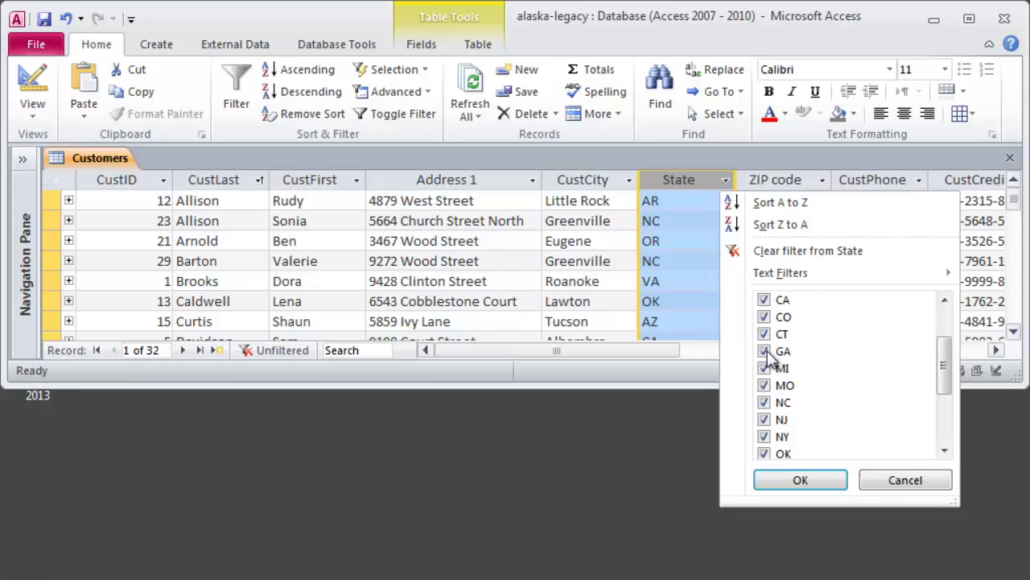
{"action": "left_click", "coordinate": [770, 254]}
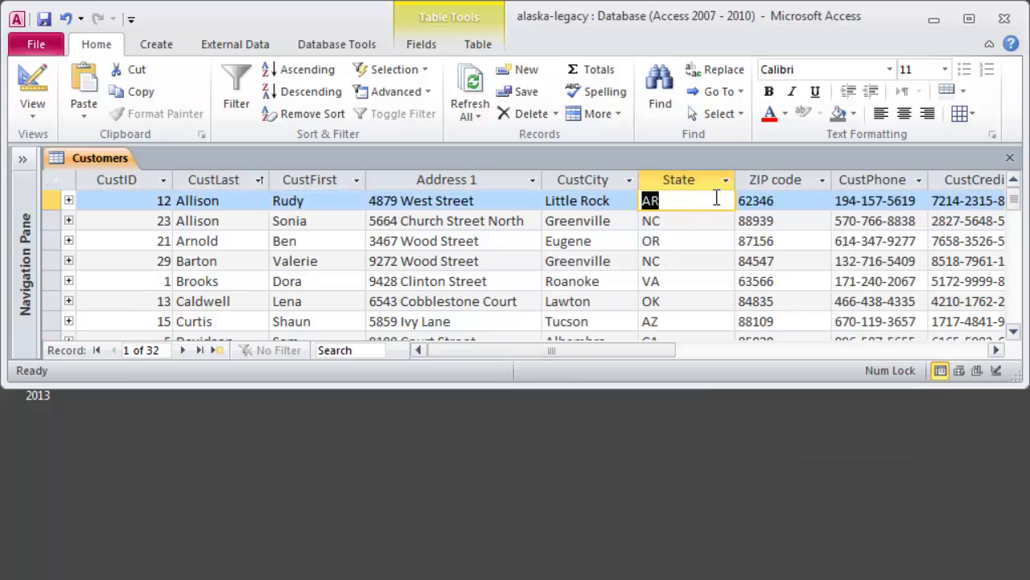
{"action": "left_click", "coordinate": [725, 180]}
{"action": "left_click", "coordinate": [764, 299]}
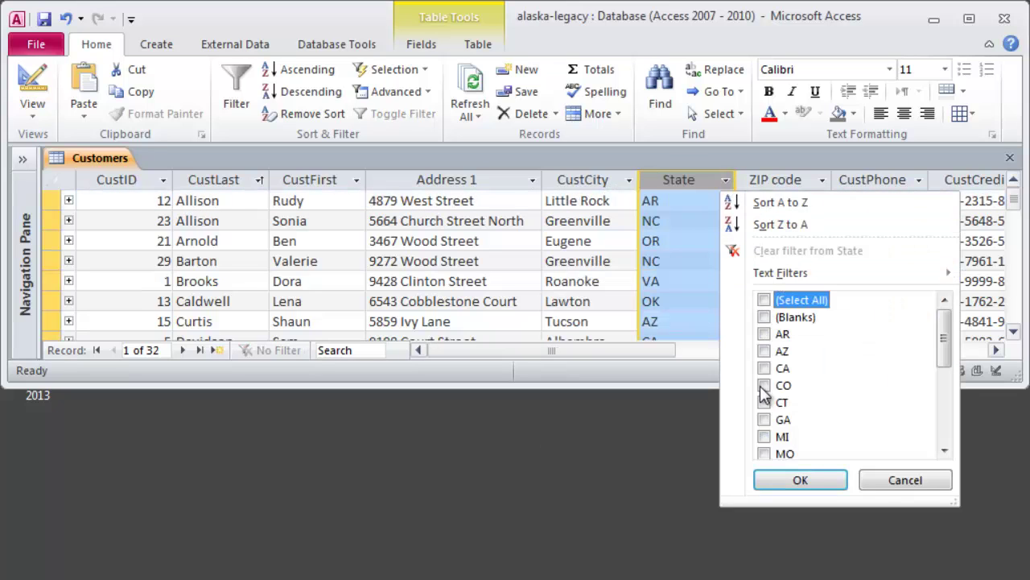
{"action": "left_click", "coordinate": [764, 419]}
{"action": "left_click", "coordinate": [801, 480]}
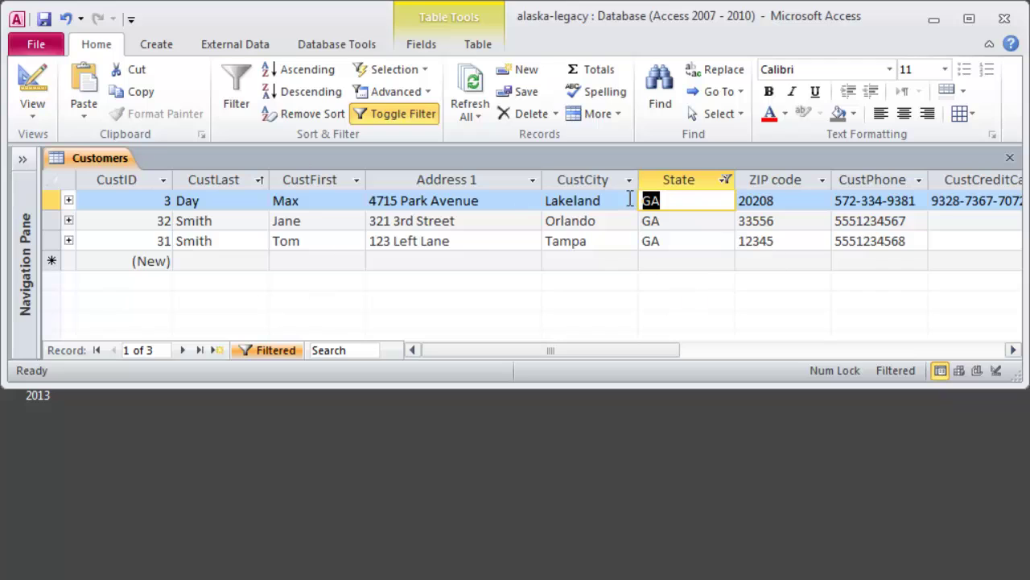
Best-fit the widths of the CustID through CustCity columns
{"action": "left_click_drag", "start_coordinate": [542, 178], "coordinate": [513, 179]}
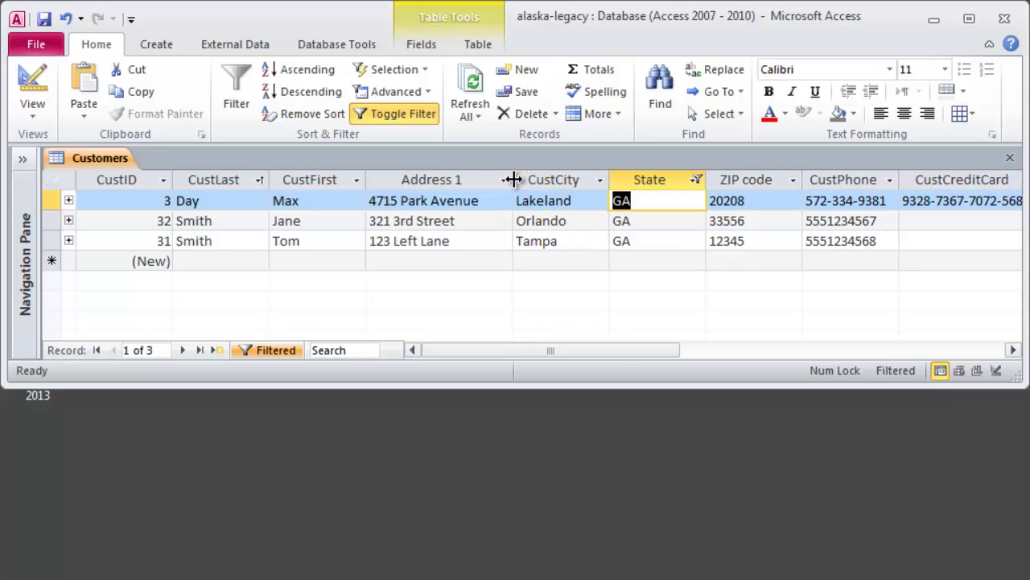
{"action": "double_click", "coordinate": [513, 179]}
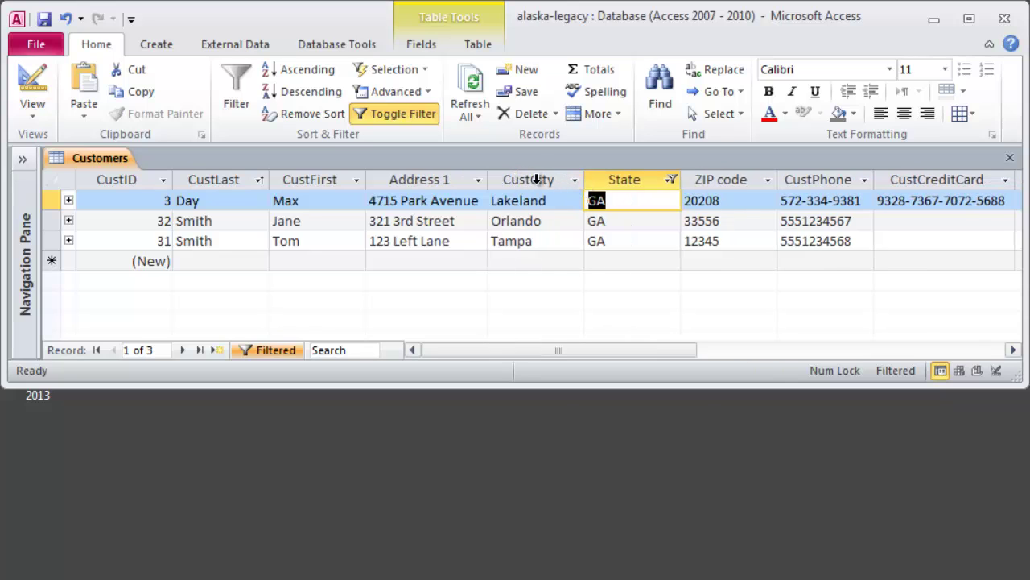
{"action": "left_click_drag", "start_coordinate": [536, 179], "coordinate": [159, 178]}
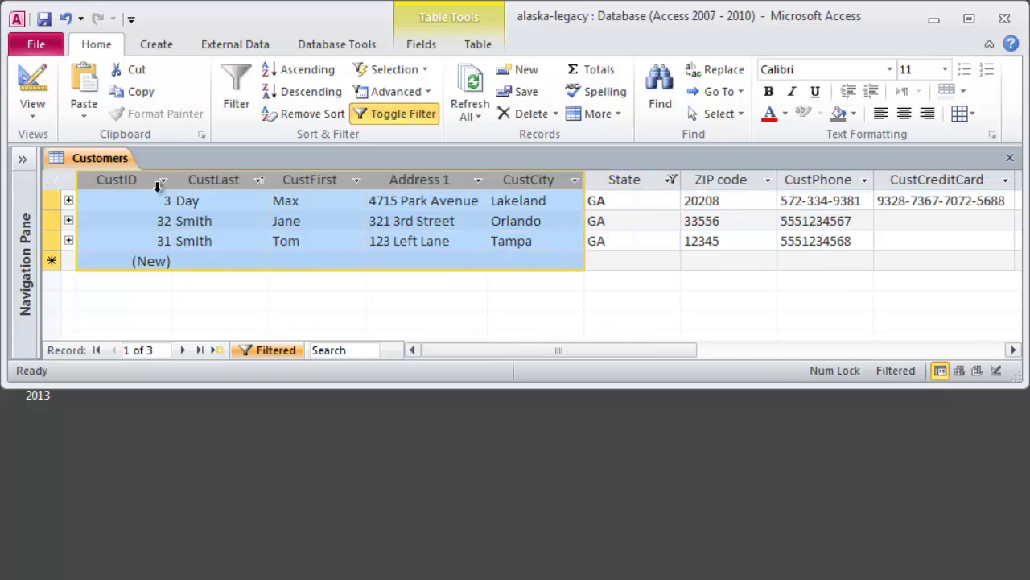
{"action": "double_click", "coordinate": [270, 180]}
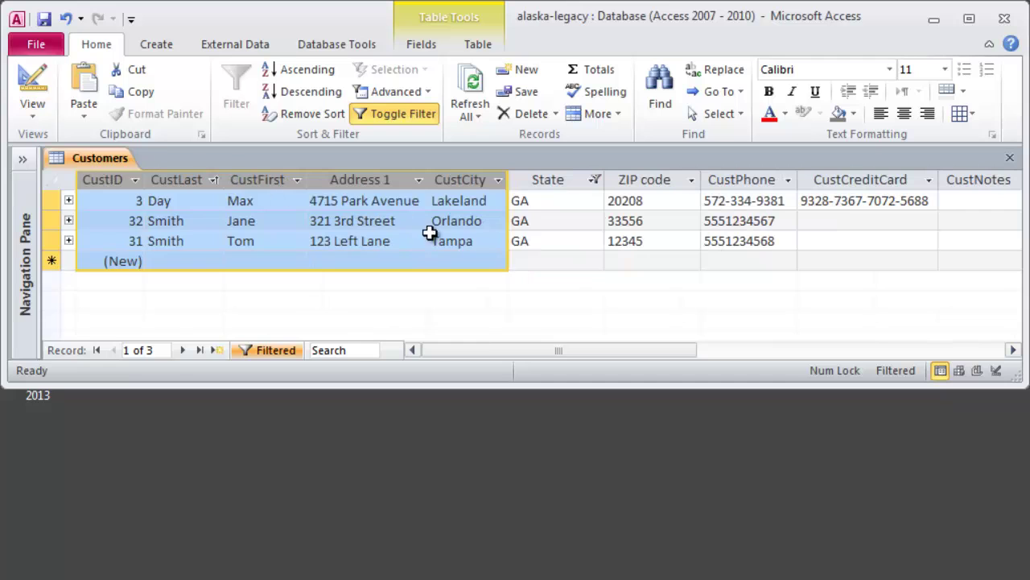
{"action": "left_click", "coordinate": [578, 236]}
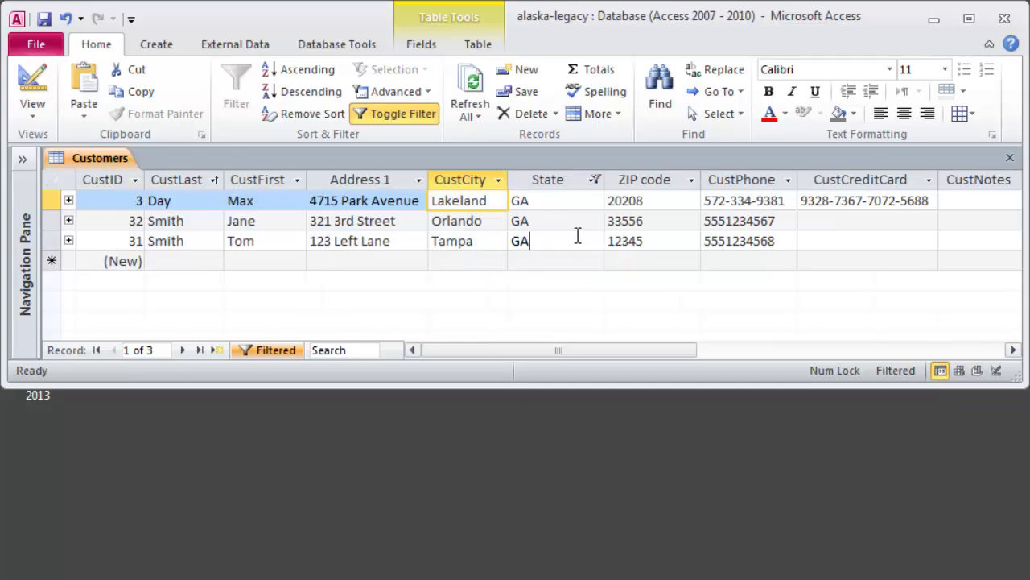
Clear the GA filter from the State column to show all 32 customers
{"action": "left_click", "coordinate": [595, 179]}
{"action": "mouse_move", "coordinate": [640, 272]}
{"action": "left_click", "coordinate": [643, 251]}
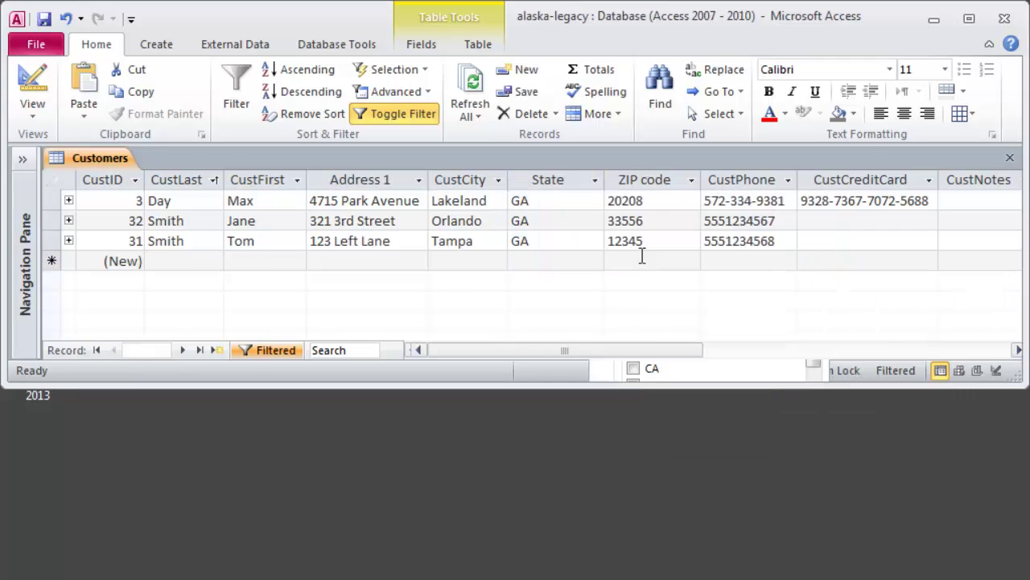